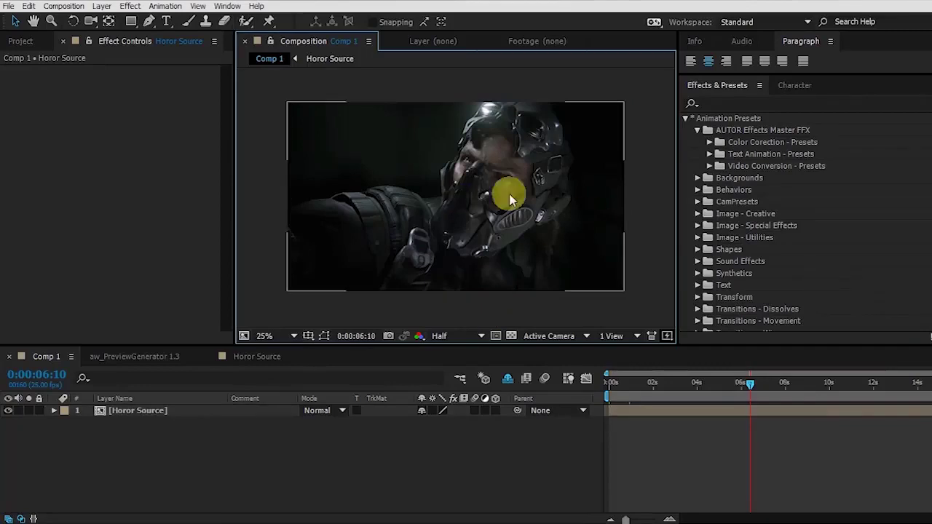
- Apply the Action Movies Effects preset Camera - Night Scene Horror (updated) to Horor Source
{"action": "left_click", "coordinate": [712, 167]}
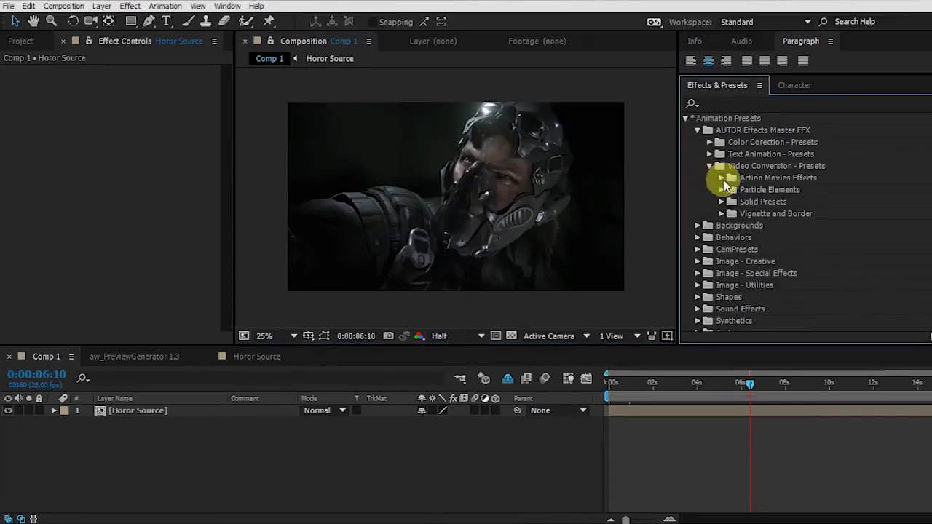
{"action": "left_click", "coordinate": [721, 179]}
{"action": "left_click", "coordinate": [842, 238]}
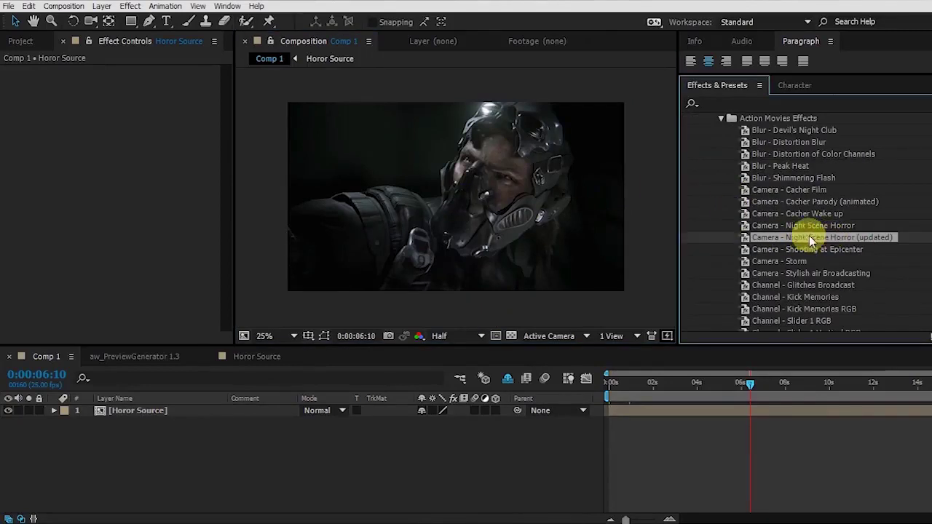
{"action": "double_click", "coordinate": [829, 238]}
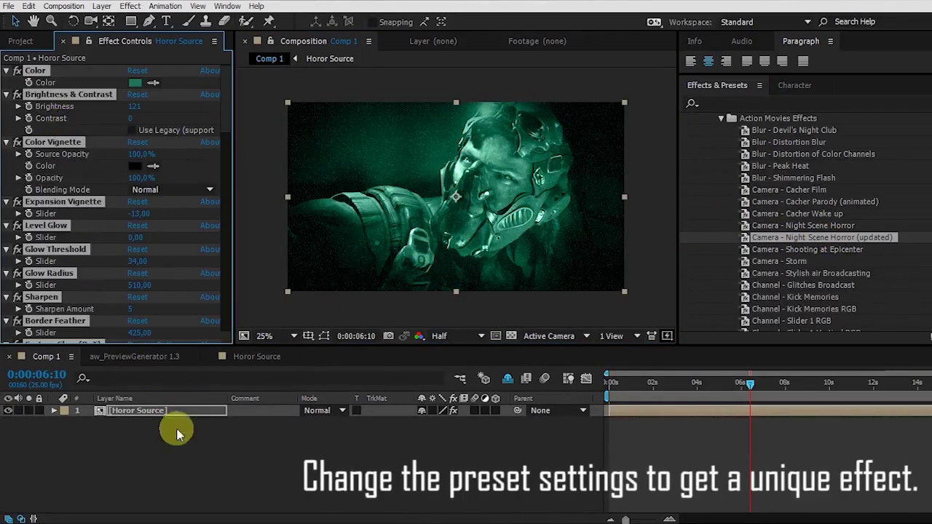
{"action": "left_click", "coordinate": [162, 412]}
{"action": "left_click_drag", "start_coordinate": [234, 166], "coordinate": [265, 166]}
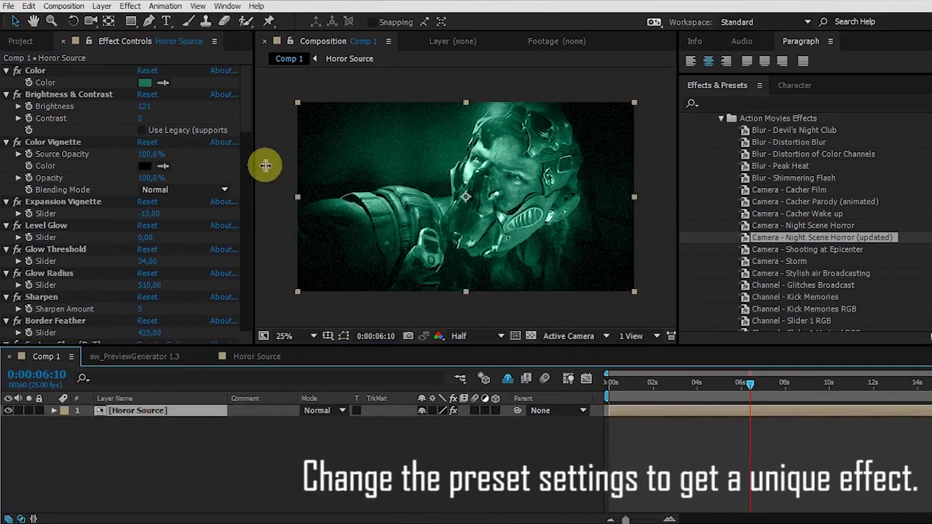
{"action": "scroll", "coordinate": [520, 217], "scroll_direction": "up", "scroll_amount": 4}
{"action": "key", "text": "grave"}
{"action": "key", "text": "grave"}
{"action": "left_click", "coordinate": [145, 82]}
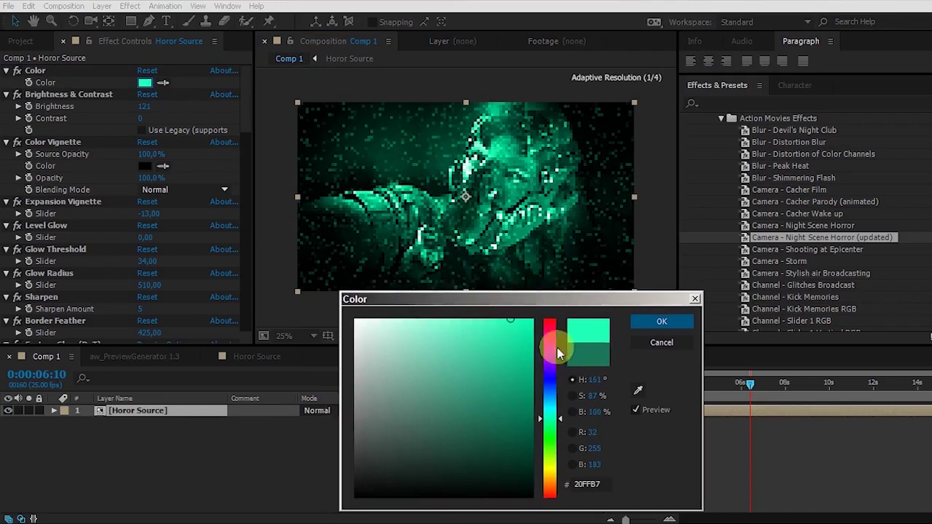
{"action": "left_click", "coordinate": [660, 322]}
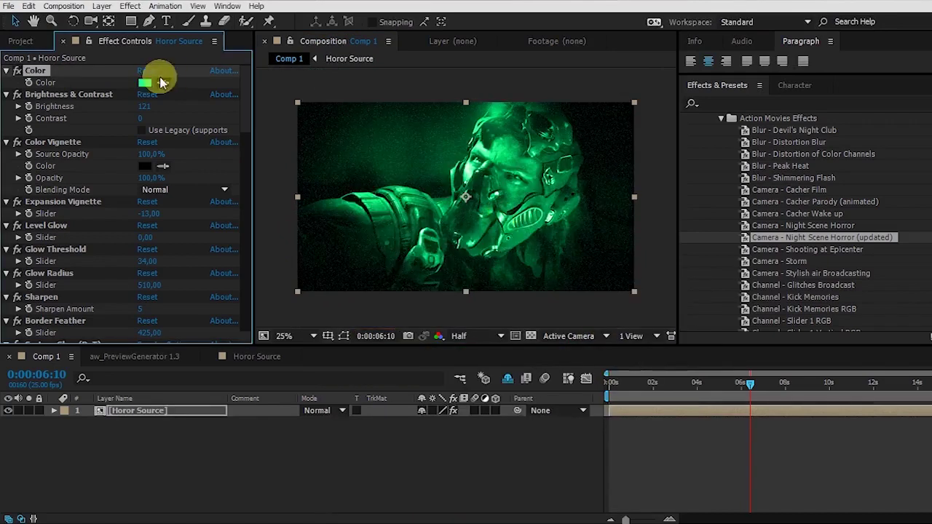
{"action": "left_click", "coordinate": [146, 82]}
{"action": "left_click", "coordinate": [355, 498]}
{"action": "left_click", "coordinate": [700, 329]}
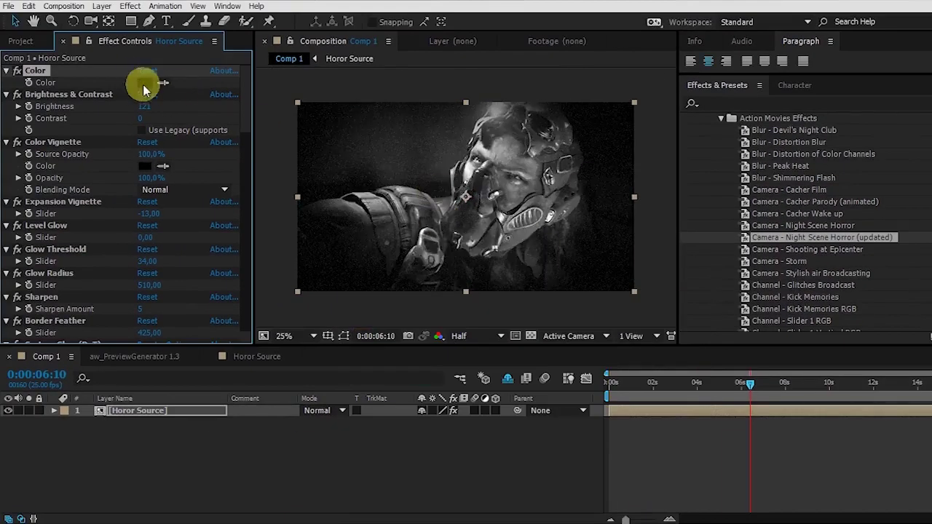
{"action": "left_click", "coordinate": [145, 83]}
{"action": "left_click", "coordinate": [507, 320]}
{"action": "left_click_drag", "start_coordinate": [547, 333], "coordinate": [567, 488]}
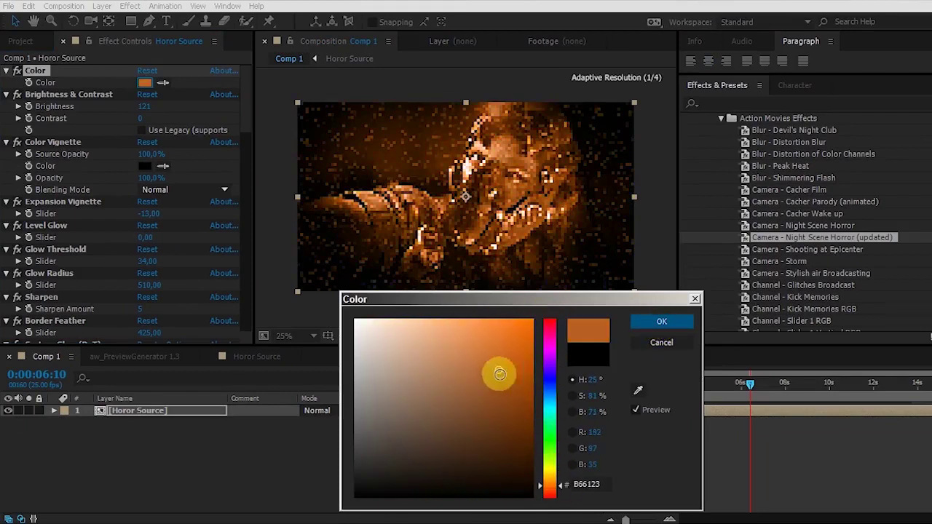
{"action": "key", "text": "Return"}
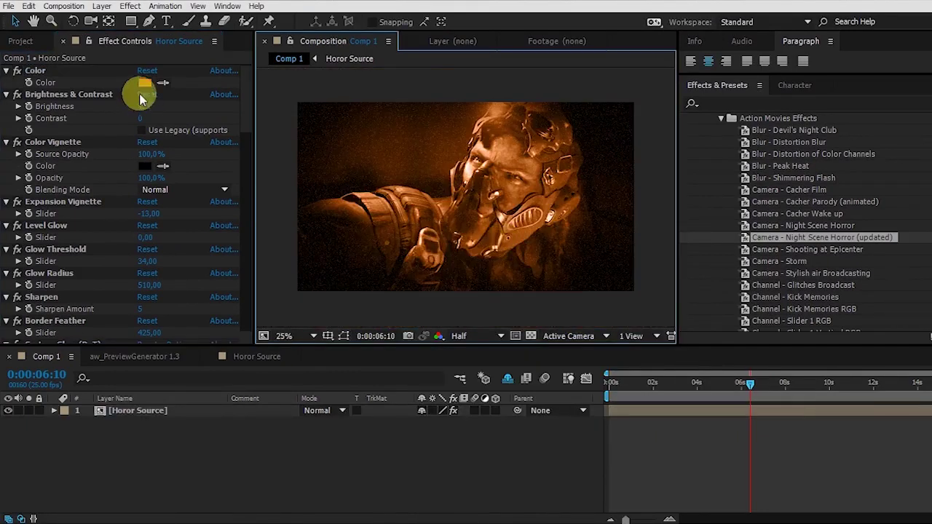
{"action": "key", "text": "ctrl+z"}
{"action": "left_click", "coordinate": [140, 108]}
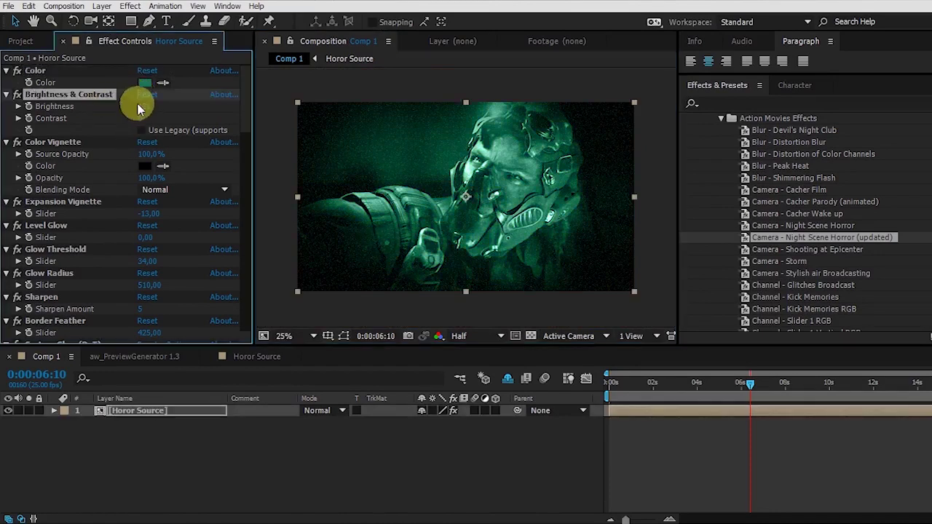
- Lower the night-vision Brightness to 52
{"action": "mouse_move", "coordinate": [145, 108]}
{"action": "left_mouse_down"}
{"action": "mouse_move", "coordinate": [177, 105]}
{"action": "mouse_move", "coordinate": [146, 109]}
{"action": "mouse_move", "coordinate": [545, 235]}
{"action": "left_mouse_up"}
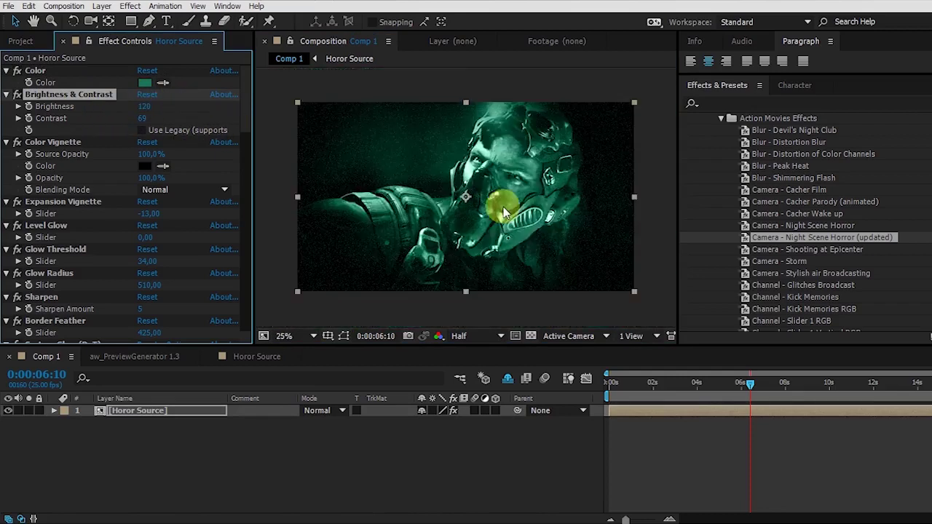
{"action": "right_click", "coordinate": [37, 94]}
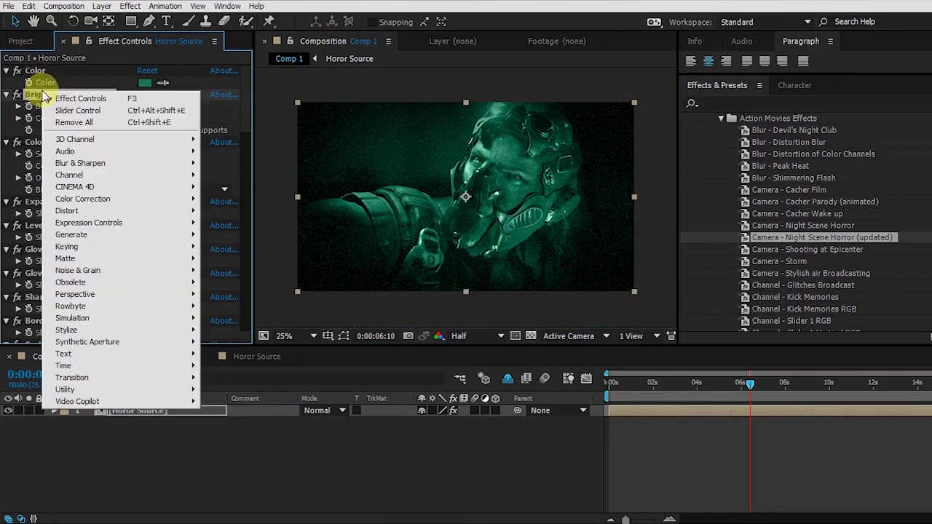
{"action": "left_click", "coordinate": [151, 110]}
{"action": "left_click", "coordinate": [147, 95]}
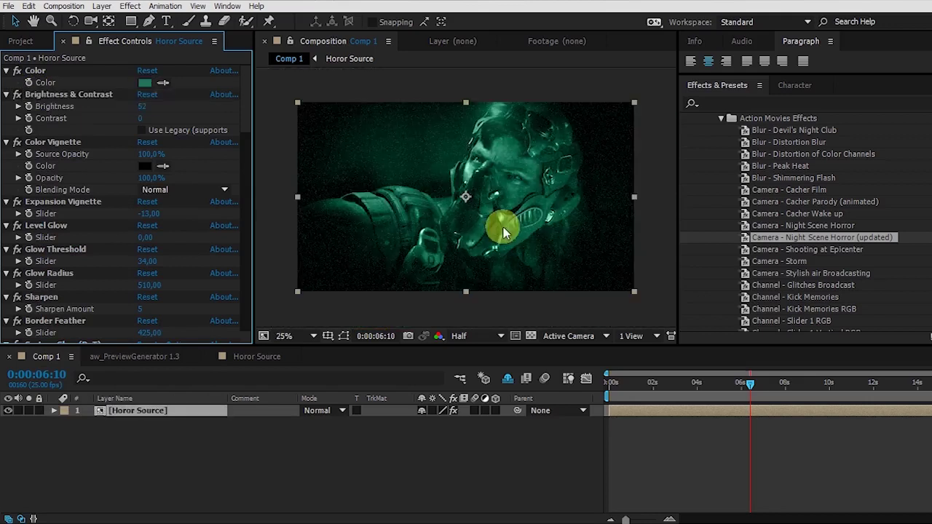
- Try a white Color Vignette colour, then set it back to black
{"action": "left_click", "coordinate": [58, 142]}
{"action": "left_click", "coordinate": [145, 165]}
{"action": "left_click", "coordinate": [356, 320]}
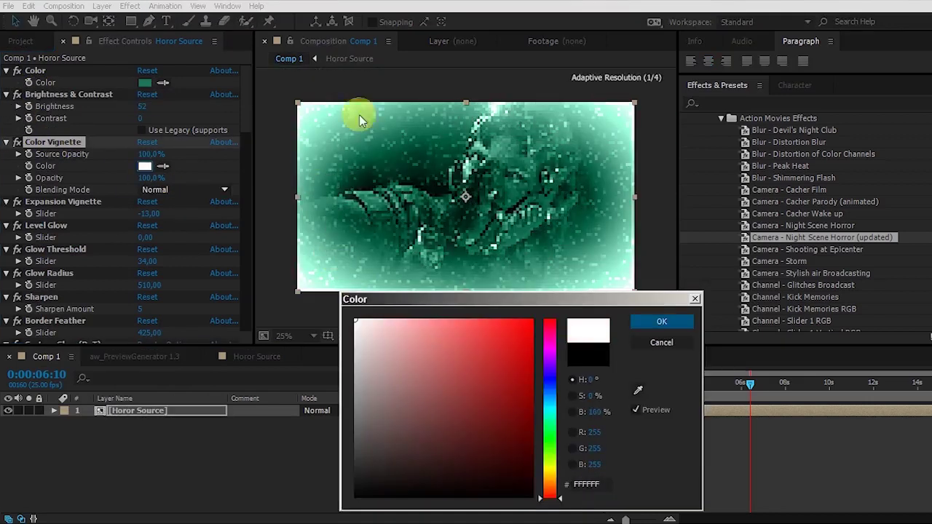
{"action": "left_click_drag", "start_coordinate": [468, 304], "coordinate": [501, 299]}
{"action": "left_click_drag", "start_coordinate": [559, 339], "coordinate": [339, 264]}
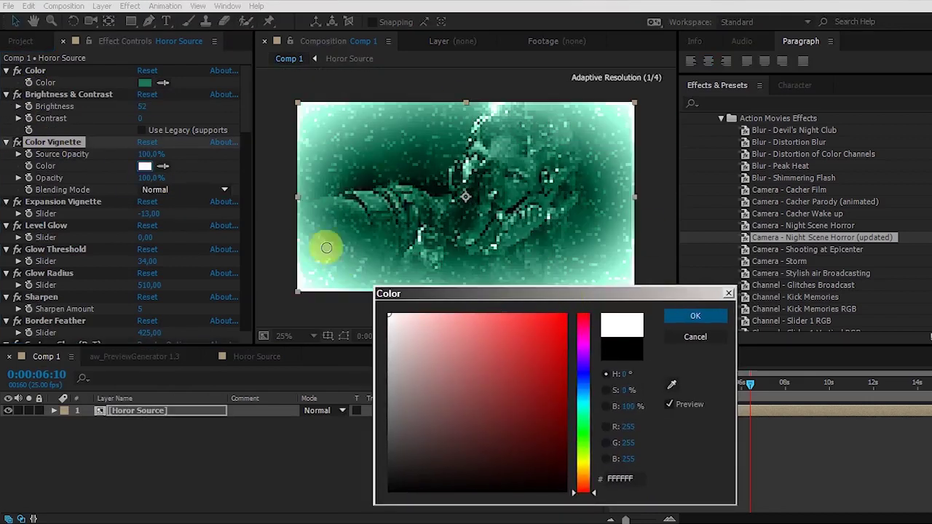
{"action": "left_click_drag", "start_coordinate": [521, 360], "coordinate": [301, 516]}
{"action": "left_click", "coordinate": [695, 315]}
- Set the Expansion Vignette slider to 155 after testing higher and lower values
{"action": "left_click", "coordinate": [20, 201]}
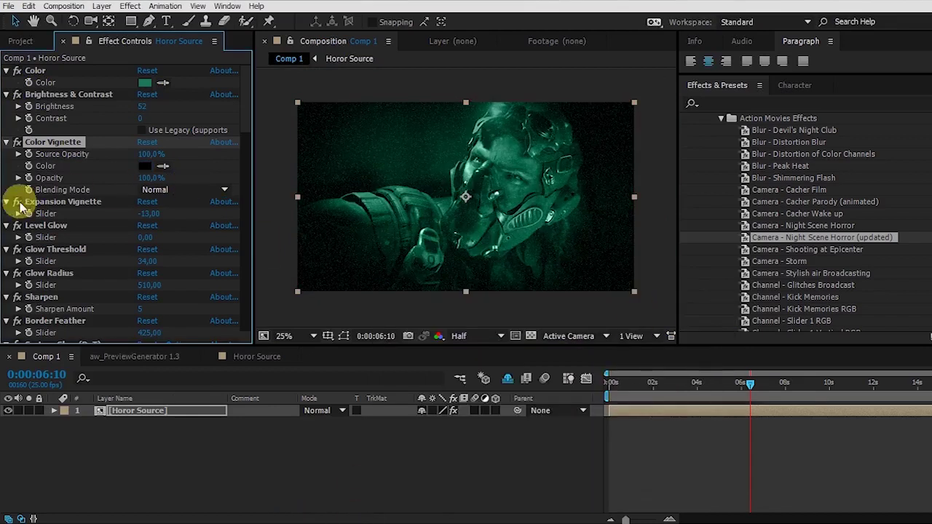
{"action": "left_click_drag", "start_coordinate": [146, 218], "coordinate": [260, 214]}
{"action": "left_click", "coordinate": [144, 165]}
{"action": "left_click_drag", "start_coordinate": [432, 348], "coordinate": [379, 262]}
{"action": "left_click", "coordinate": [694, 316]}
{"action": "left_click_drag", "start_coordinate": [149, 213], "coordinate": [227, 220]}
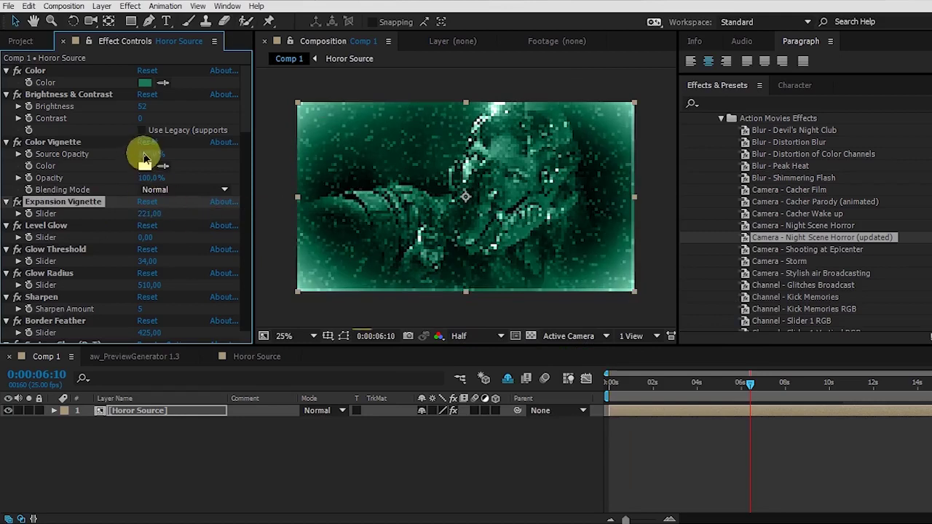
{"action": "left_click", "coordinate": [145, 165]}
{"action": "left_click_drag", "start_coordinate": [467, 364], "coordinate": [250, 520]}
{"action": "left_click", "coordinate": [681, 316]}
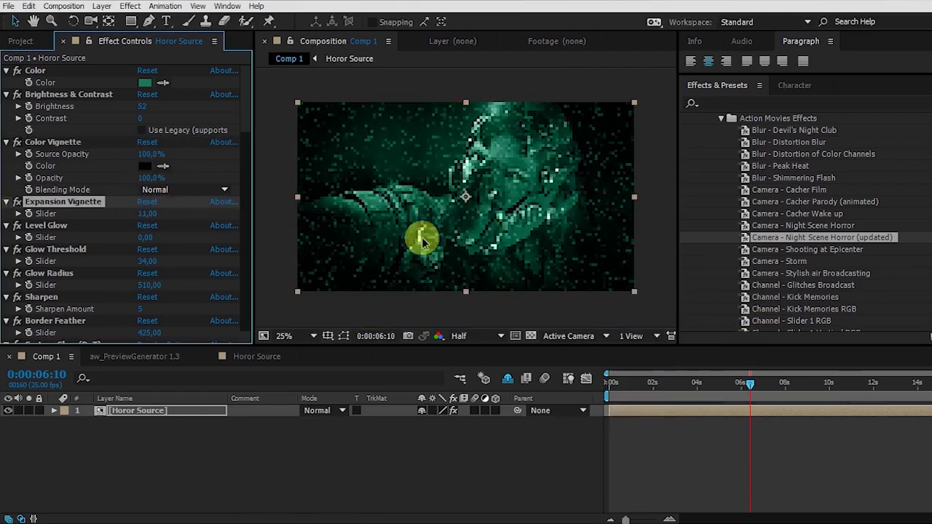
{"action": "key", "text": "ctrl+z"}
{"action": "key", "text": "ctrl+z"}
{"action": "key", "text": "ctrl+z"}
{"action": "left_click", "coordinate": [147, 237]}
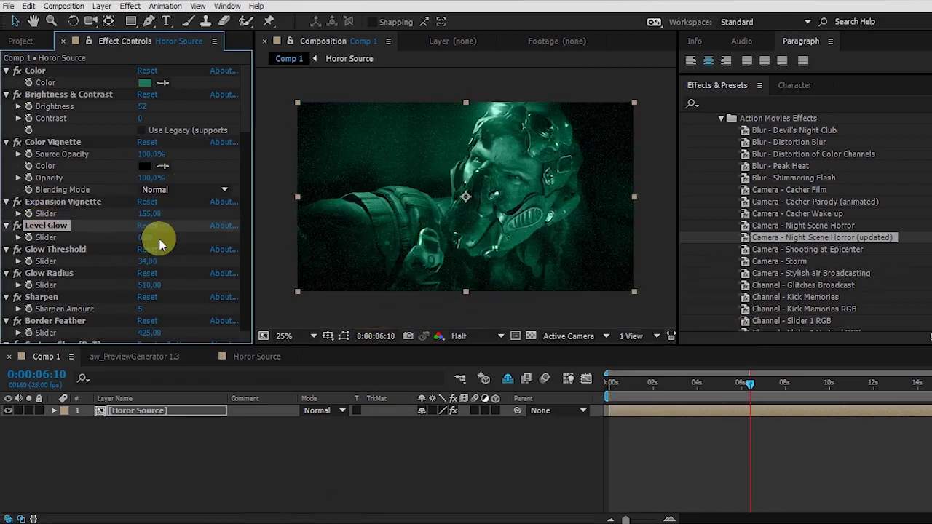
- Test Level Glow, set Glow Threshold to 26, and return Level Glow to 0
{"action": "left_click_drag", "start_coordinate": [145, 237], "coordinate": [341, 241]}
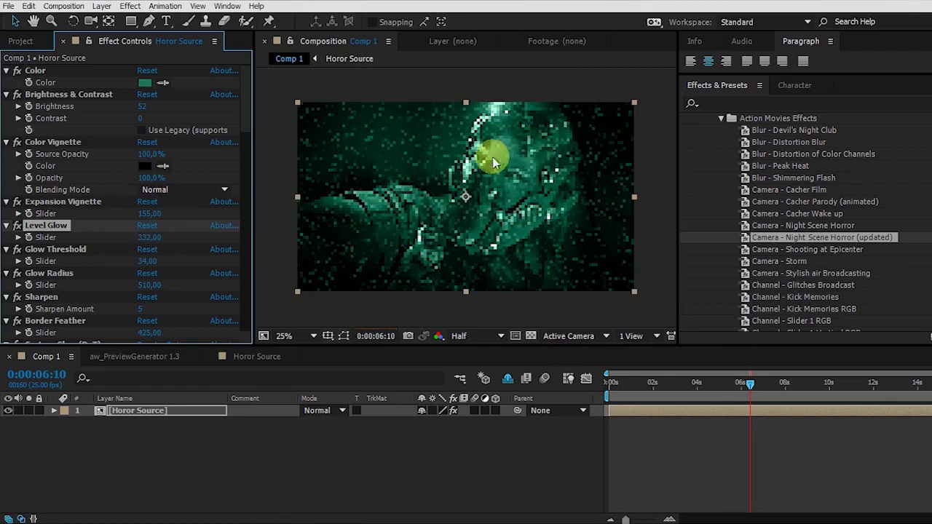
{"action": "left_click_drag", "start_coordinate": [146, 261], "coordinate": [202, 260]}
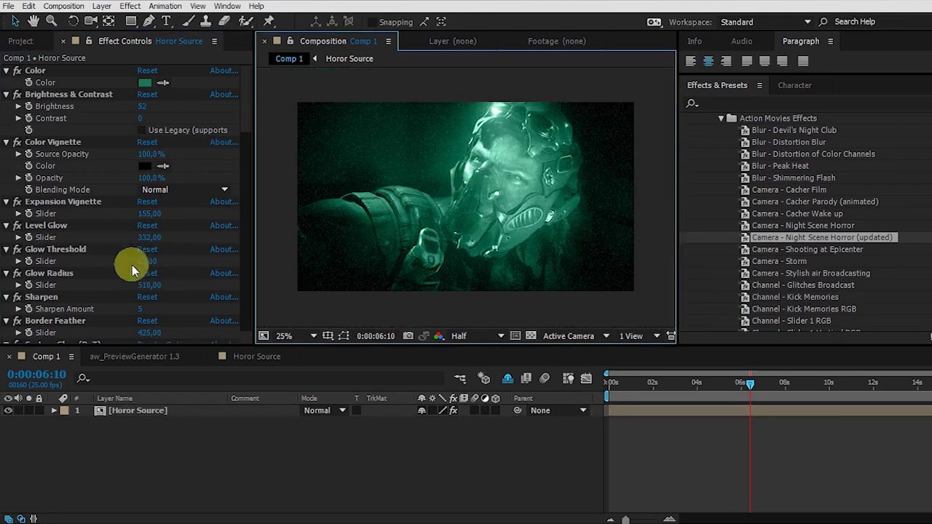
{"action": "left_click_drag", "start_coordinate": [149, 261], "coordinate": [161, 260]}
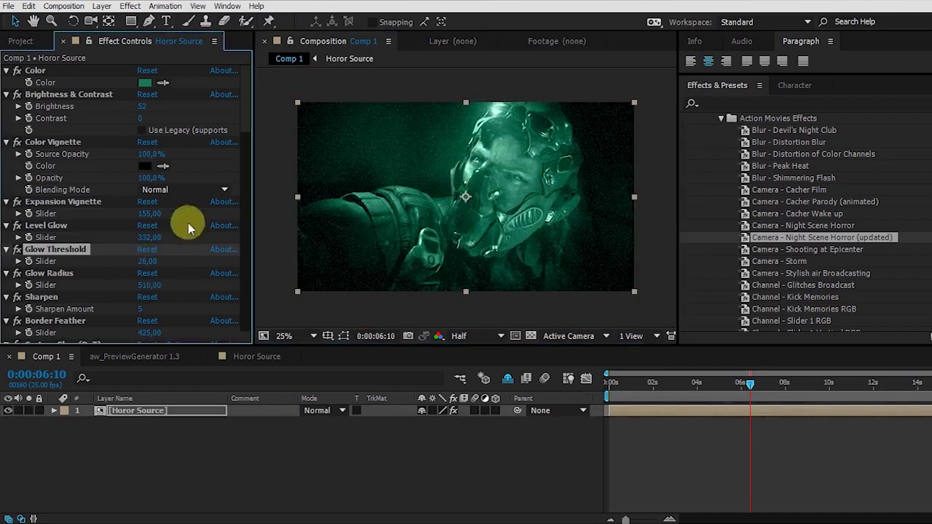
{"action": "left_click_drag", "start_coordinate": [153, 243], "coordinate": [55, 240]}
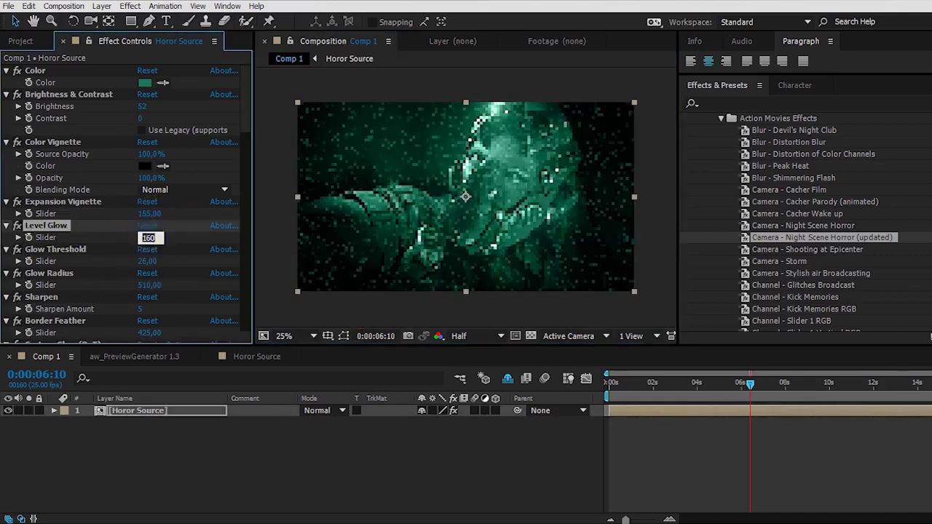
{"action": "scroll", "coordinate": [120, 262], "scroll_direction": "down", "scroll_amount": 2}
{"action": "mouse_move", "coordinate": [148, 243]}
{"action": "left_mouse_down"}
{"action": "mouse_move", "coordinate": [120, 262]}
{"action": "mouse_move", "coordinate": [180, 279]}
{"action": "left_mouse_up"}
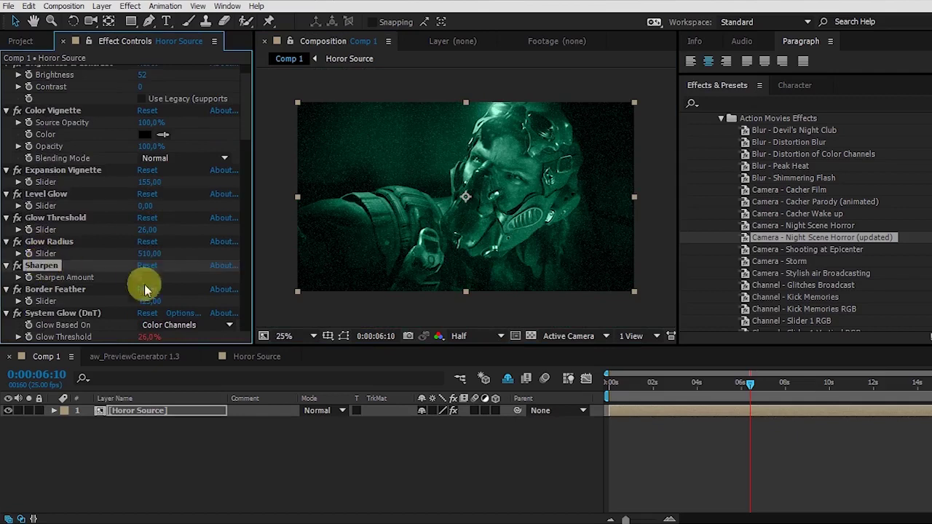
{"action": "scroll", "coordinate": [538, 240], "scroll_direction": "up", "scroll_amount": 2}
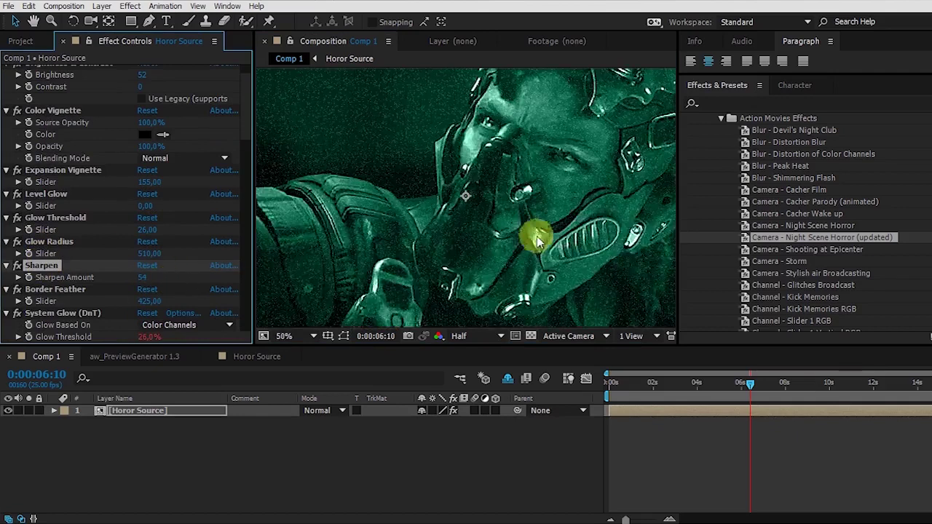
- Preview a strong Sharpen Amount, then raise Border Feather to 443
{"action": "left_click_drag", "start_coordinate": [144, 282], "coordinate": [173, 270]}
{"action": "scroll", "coordinate": [539, 248], "scroll_direction": "down", "scroll_amount": 2}
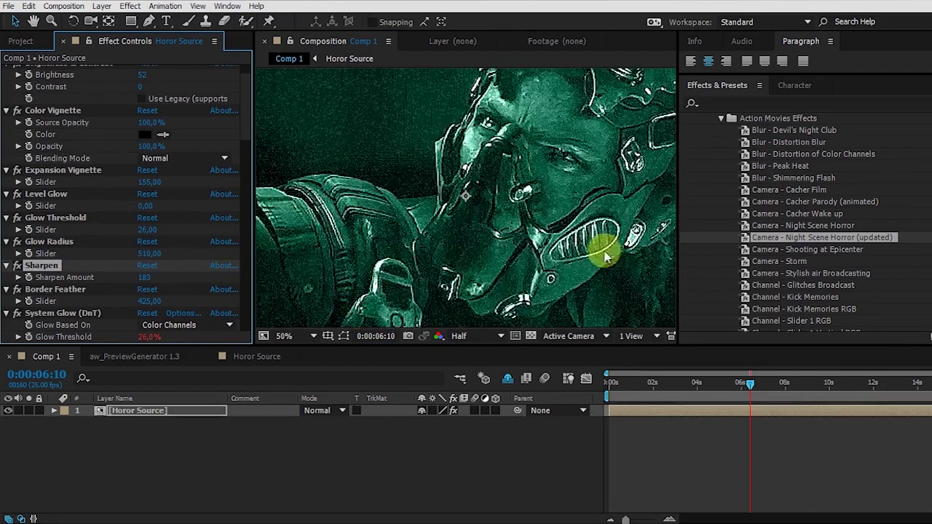
{"action": "scroll", "coordinate": [184, 281], "scroll_direction": "down", "scroll_amount": 3}
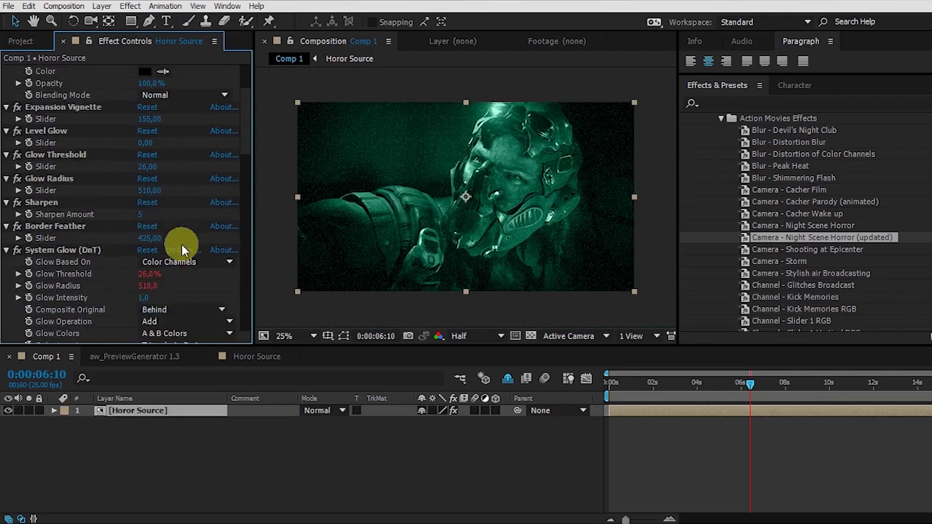
{"action": "left_click", "coordinate": [56, 226]}
{"action": "left_click_drag", "start_coordinate": [148, 238], "coordinate": [168, 238]}
{"action": "left_click_drag", "start_coordinate": [45, 234], "coordinate": [298, 213]}
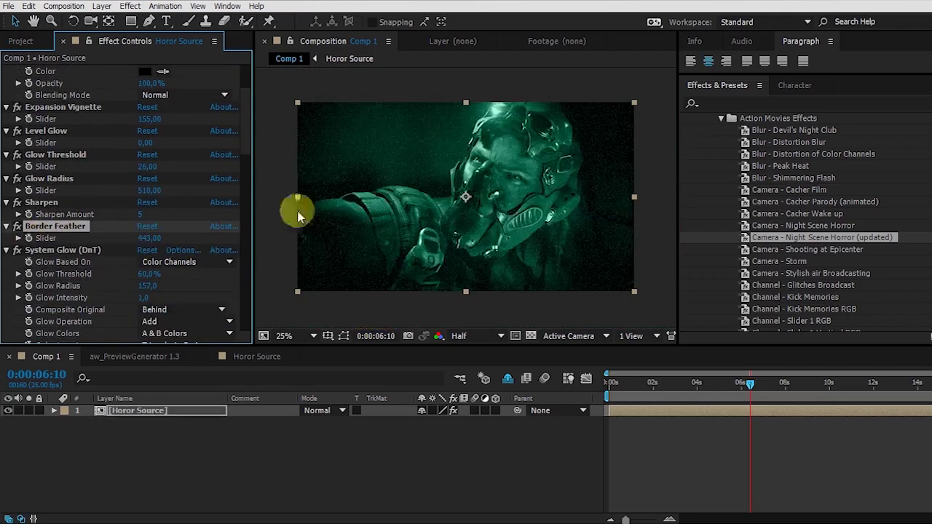
{"action": "scroll", "coordinate": [22, 219], "scroll_direction": "down", "scroll_amount": 2}
{"action": "left_click", "coordinate": [6, 212]}
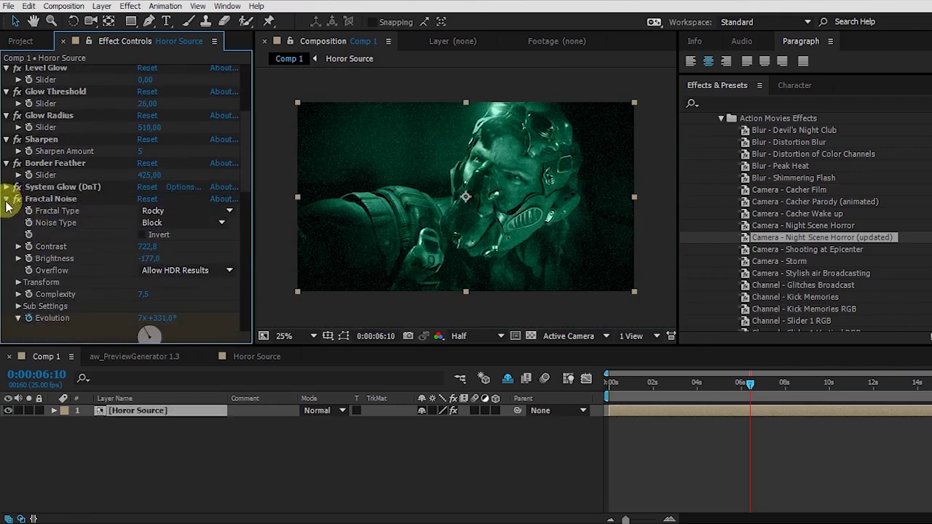
- Collapse the Fractal Noise, System (DnT) 1–3 and chrome on/off effects
{"action": "left_click", "coordinate": [7, 198]}
{"action": "left_click", "coordinate": [7, 211]}
{"action": "left_click", "coordinate": [7, 222]}
{"action": "left_click", "coordinate": [6, 234]}
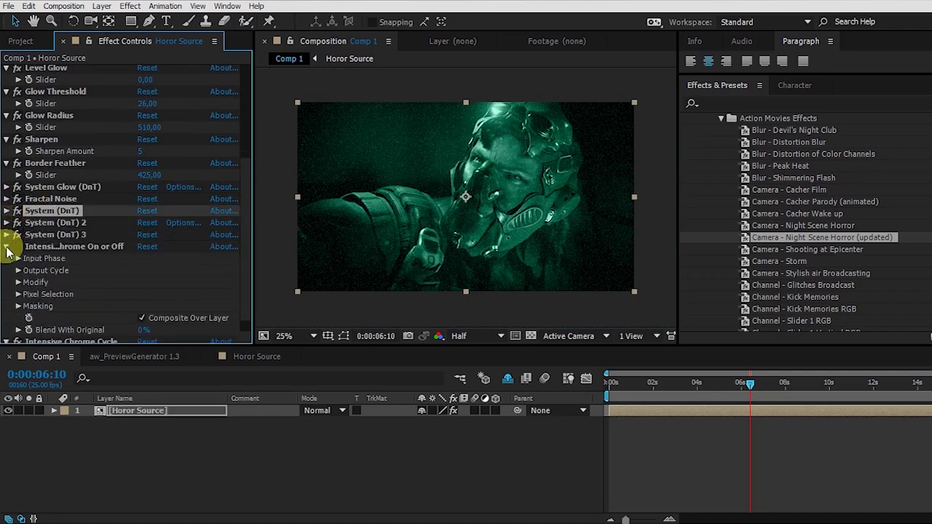
{"action": "left_click", "coordinate": [6, 246]}
{"action": "left_click", "coordinate": [47, 314]}
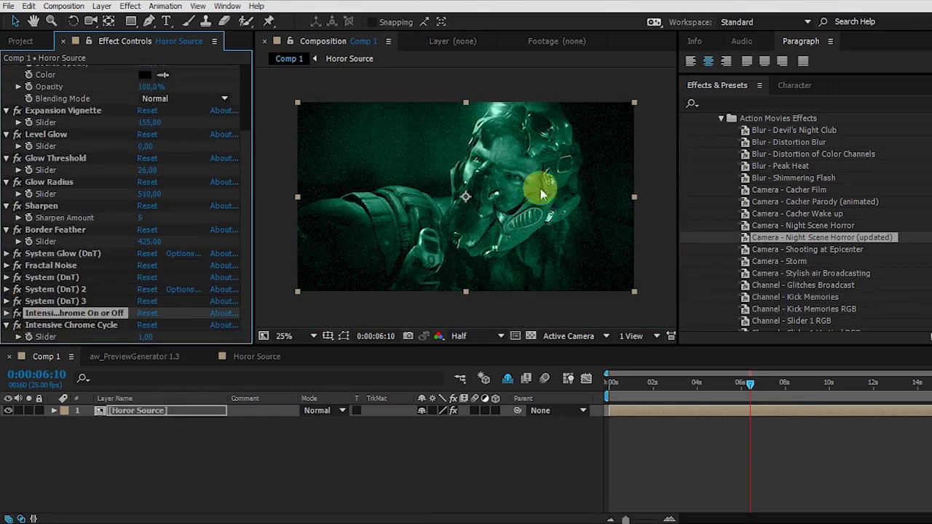
- Inspect the footage in an enlarged preview and confirm a 0.7 slider value
{"action": "scroll", "coordinate": [541, 193], "scroll_direction": "up", "scroll_amount": 4}
{"action": "key", "text": "grave"}
{"action": "scroll", "coordinate": [536, 160], "scroll_direction": "down", "scroll_amount": 2}
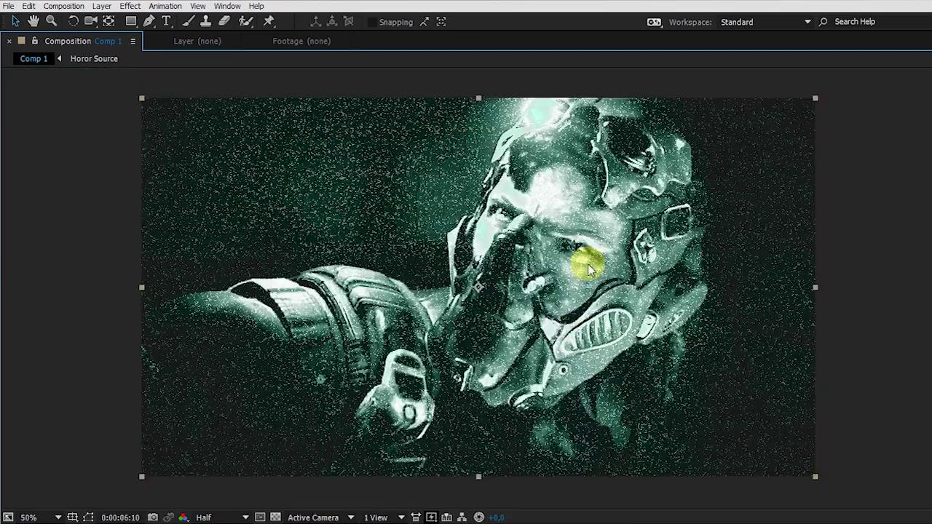
{"action": "key", "text": "grave"}
{"action": "key", "text": "Return"}
{"action": "key", "text": "grave"}
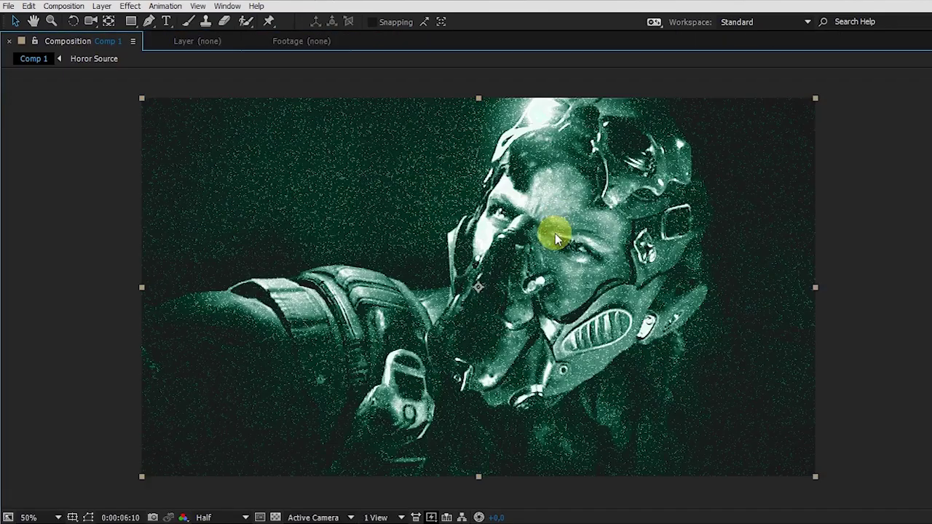
{"action": "key", "text": "grave"}
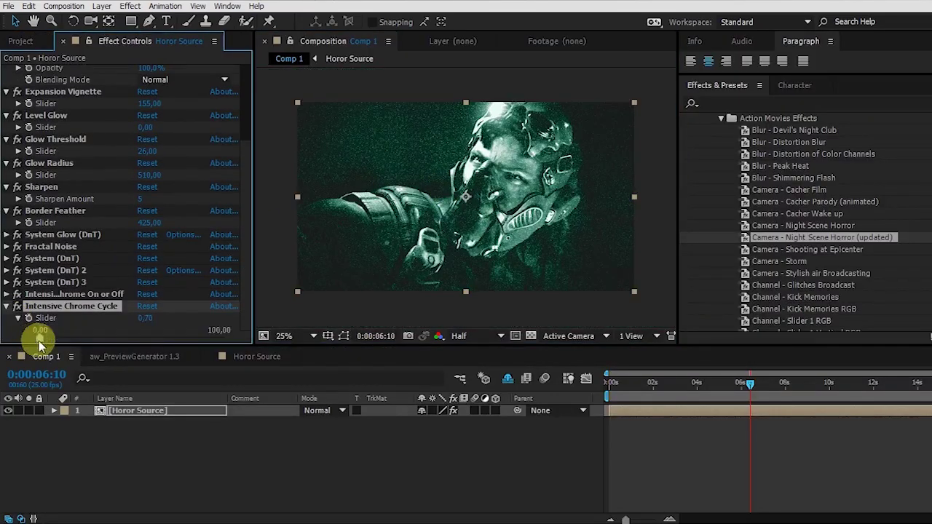
- Lower Intensive Chrome Cycle to 0.75 and compare with chrome on/off disabled at 0:00:00:19
{"action": "left_click", "coordinate": [18, 318]}
{"action": "left_click", "coordinate": [42, 335]}
{"action": "left_click_drag", "start_coordinate": [41, 337], "coordinate": [40, 338]}
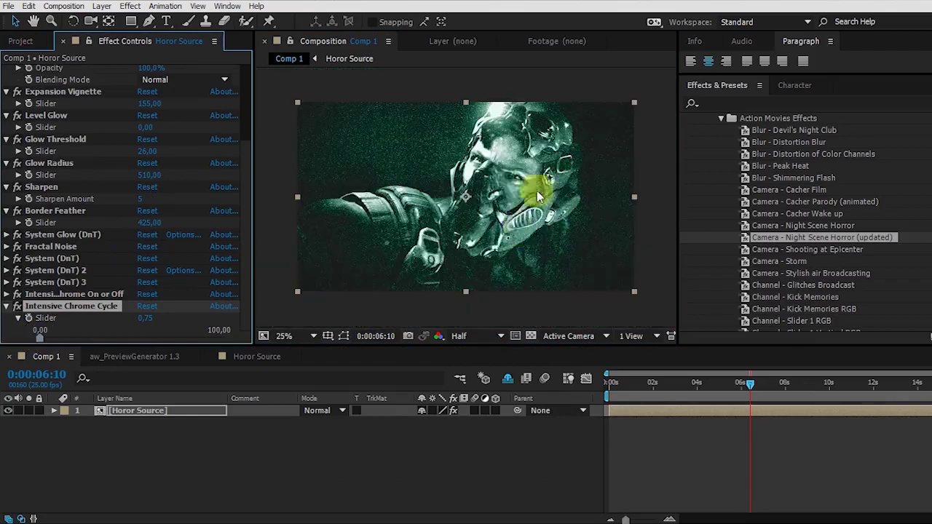
{"action": "left_click", "coordinate": [626, 382]}
{"action": "left_click", "coordinate": [20, 312]}
{"action": "left_click", "coordinate": [17, 294]}
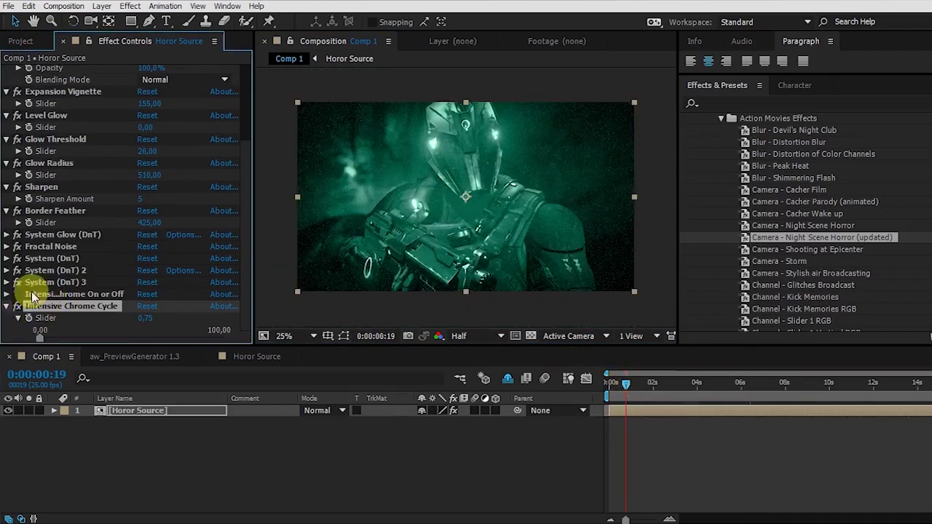
- Toggle chrome on/off, then set Level Glow to 211 and Glow Threshold to 25
{"action": "left_click", "coordinate": [17, 294]}
{"action": "left_click", "coordinate": [17, 295]}
{"action": "scroll", "coordinate": [109, 181], "scroll_direction": "up", "scroll_amount": 3}
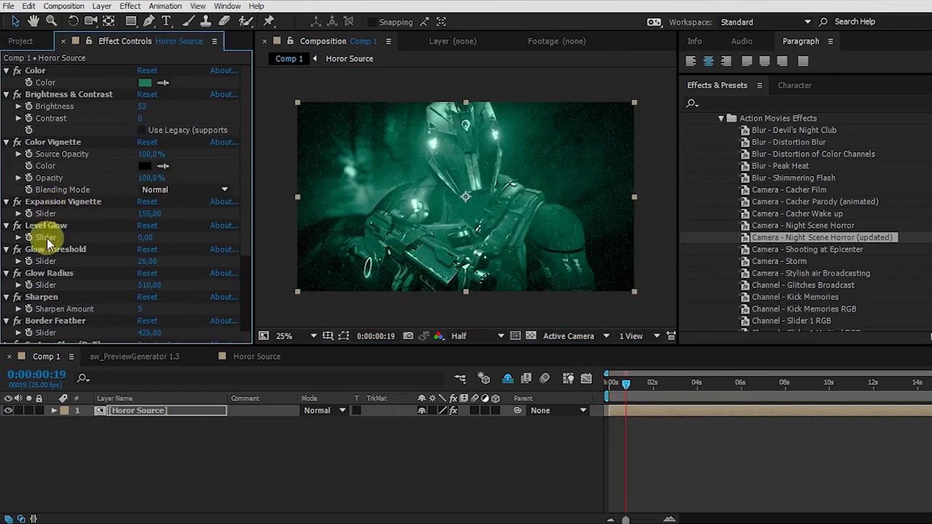
{"action": "left_click_drag", "start_coordinate": [146, 239], "coordinate": [277, 228]}
{"action": "left_click_drag", "start_coordinate": [146, 237], "coordinate": [102, 238]}
{"action": "left_click_drag", "start_coordinate": [147, 262], "coordinate": [141, 258]}
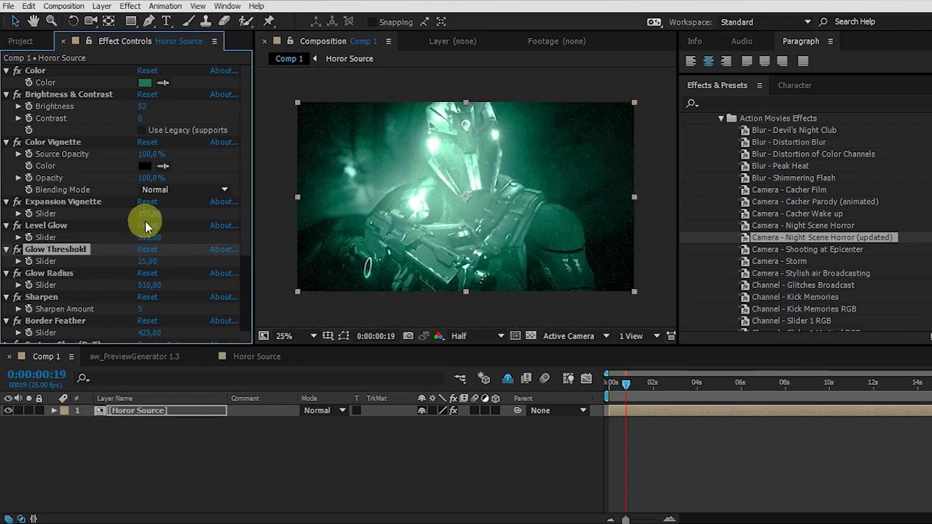
- Raise the Brightness & Contrast brightness and apply a yellow tint colour
{"action": "left_click_drag", "start_coordinate": [138, 107], "coordinate": [155, 121]}
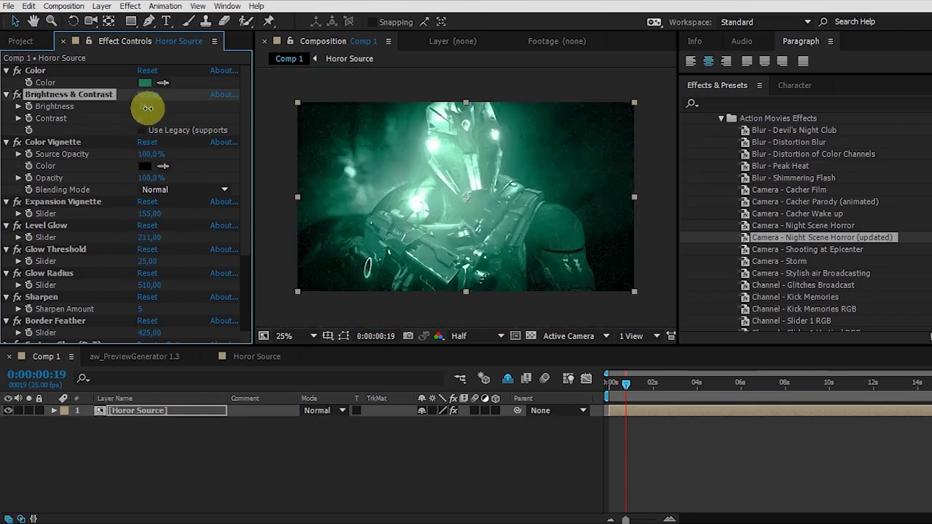
{"action": "left_click", "coordinate": [145, 82]}
{"action": "mouse_move", "coordinate": [583, 419]}
{"action": "left_mouse_down"}
{"action": "mouse_move", "coordinate": [583, 483]}
{"action": "mouse_move", "coordinate": [603, 472]}
{"action": "left_mouse_up"}
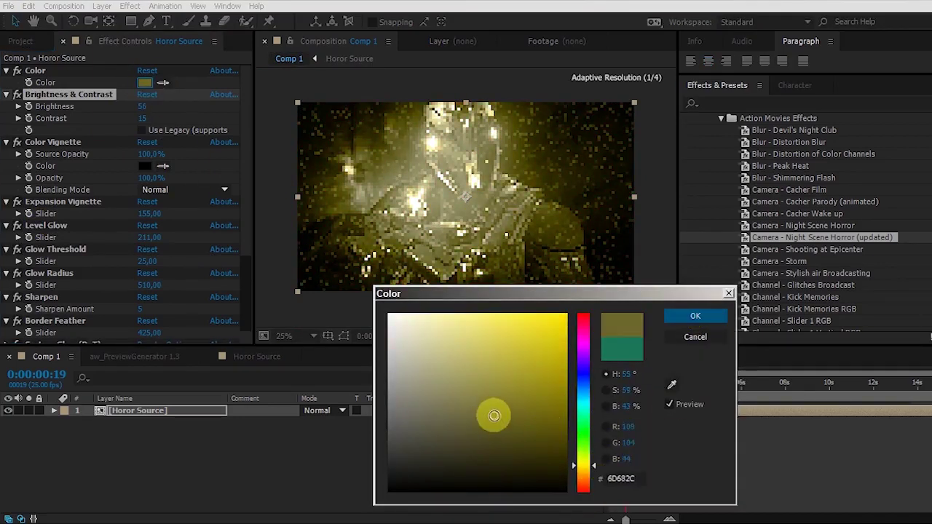
{"action": "left_click", "coordinate": [695, 316]}
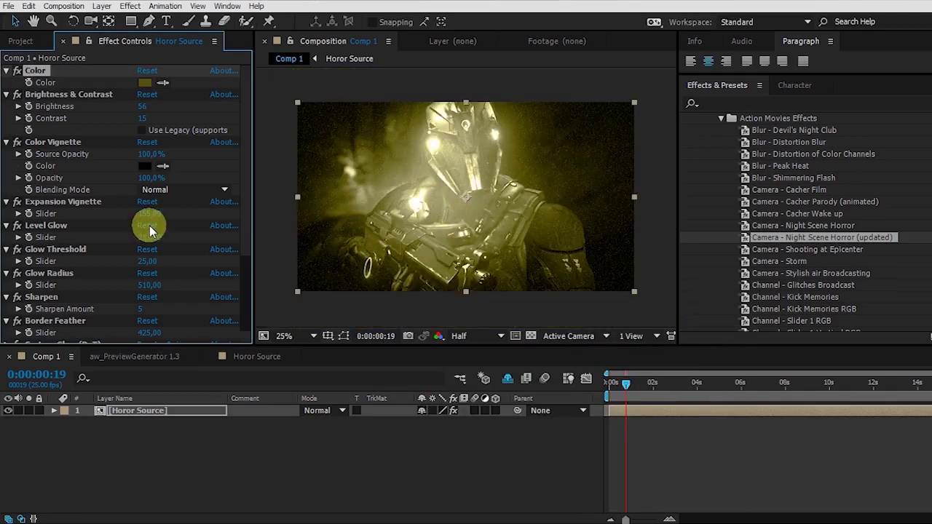
- Adjust the sharpening and inspect it in an enlarged preview
{"action": "scroll", "coordinate": [149, 225], "scroll_direction": "down", "scroll_amount": 2}
{"action": "left_click_drag", "start_coordinate": [146, 277], "coordinate": [158, 277]}
{"action": "key", "text": "grave"}
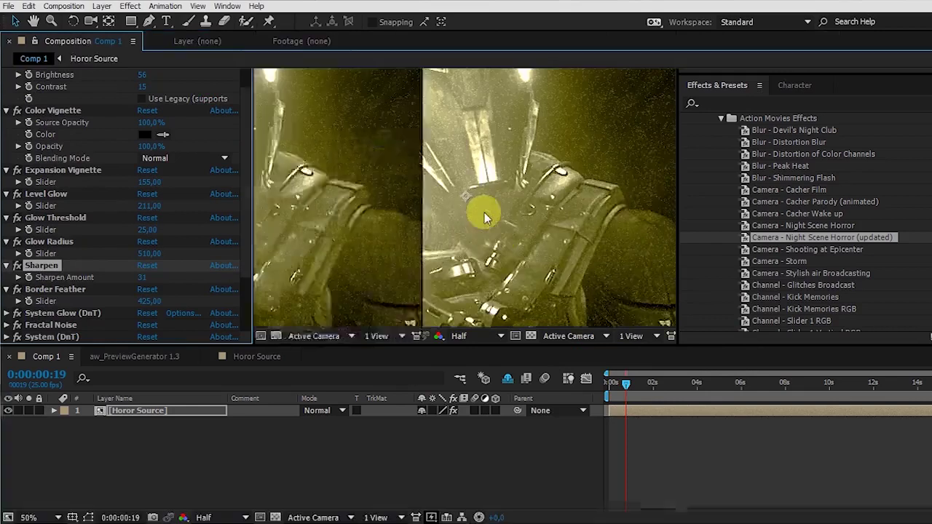
{"action": "key", "text": "grave"}
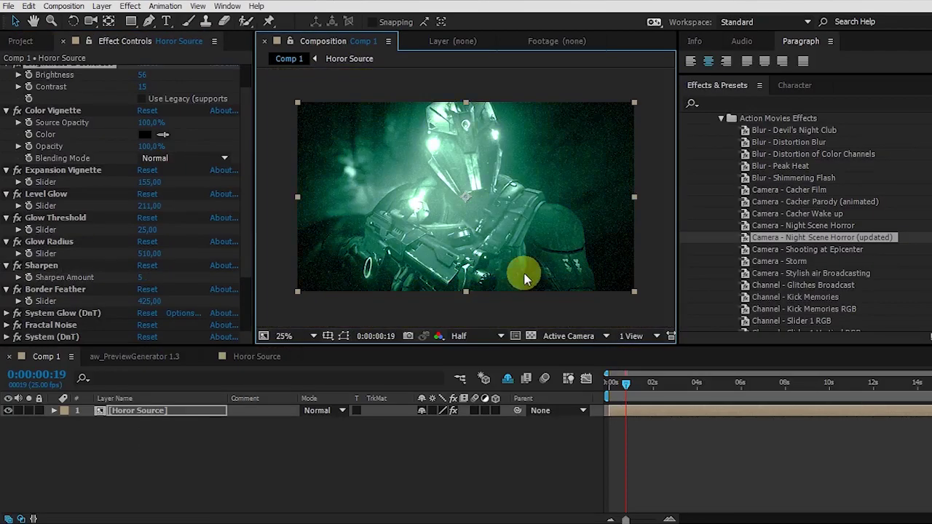
- Raise Border Feather to 652, reset System (DnT), and lower Intensive Chrome Cycle to 0.37
{"action": "scroll", "coordinate": [138, 304], "scroll_direction": "down", "scroll_amount": 3}
{"action": "scroll", "coordinate": [150, 222], "scroll_direction": "down", "scroll_amount": 1}
{"action": "left_click_drag", "start_coordinate": [149, 222], "coordinate": [375, 235]}
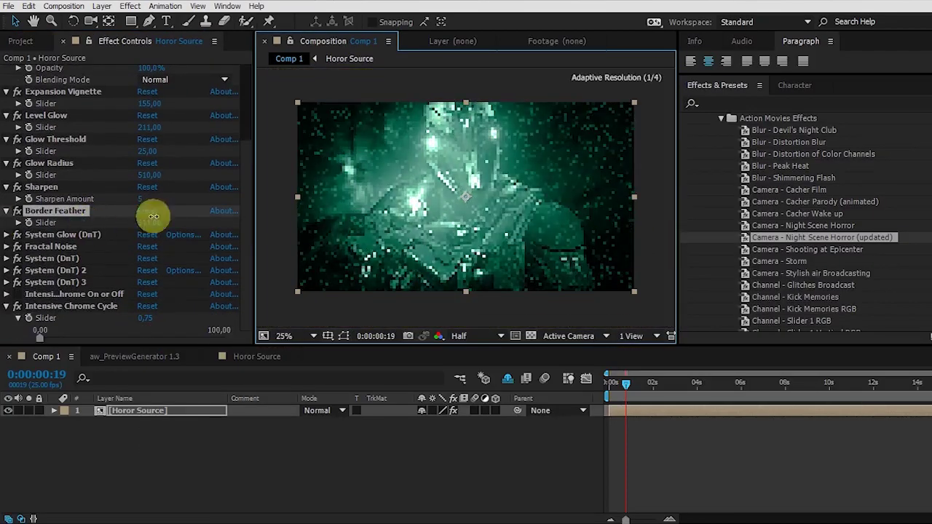
{"action": "left_click", "coordinate": [143, 262]}
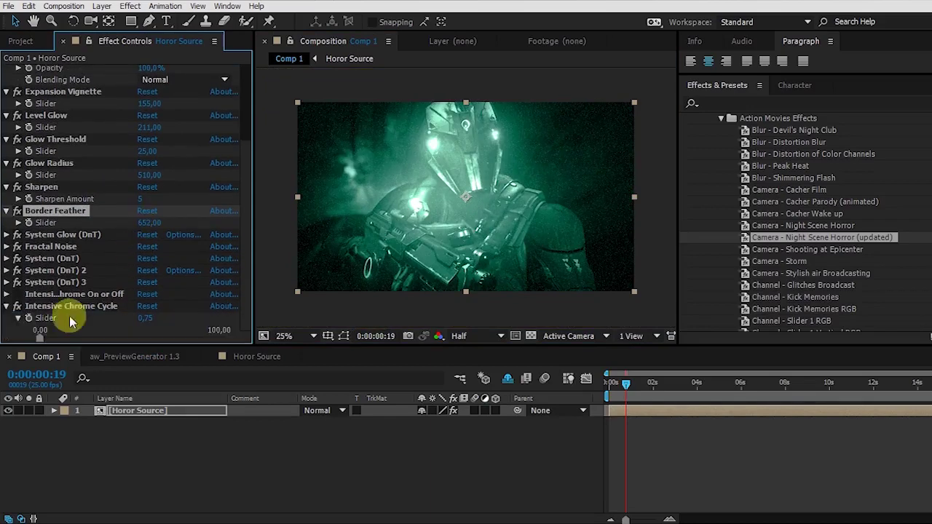
{"action": "left_click", "coordinate": [17, 295]}
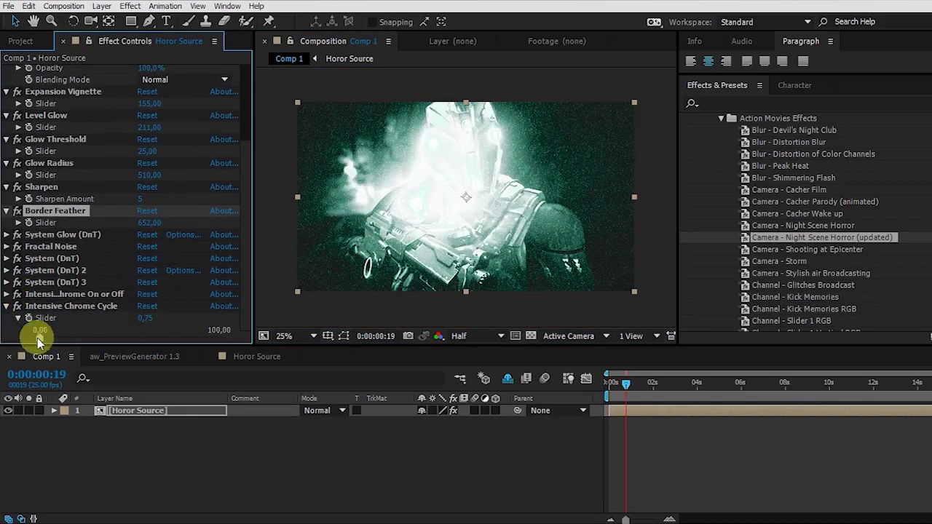
{"action": "left_click_drag", "start_coordinate": [40, 338], "coordinate": [38, 339]}
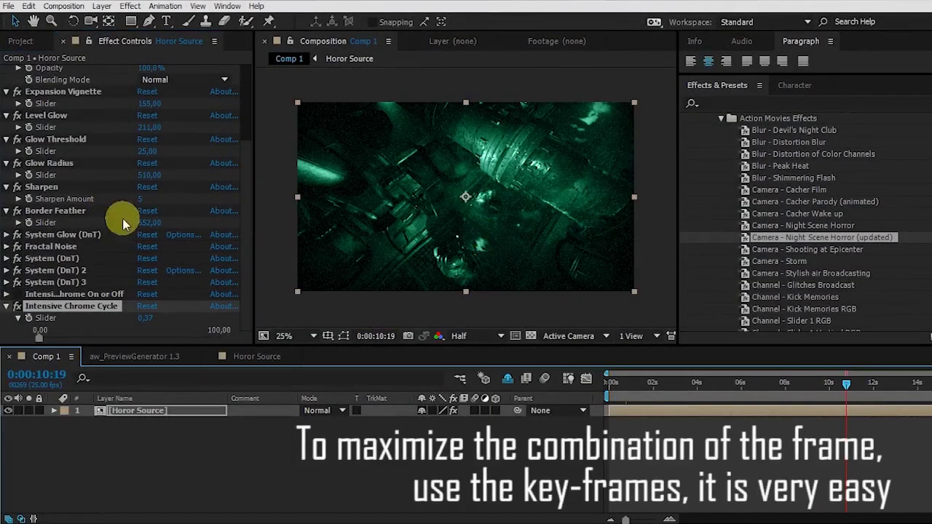
{"action": "scroll", "coordinate": [125, 218], "scroll_direction": "up", "scroll_amount": 2}
- Keyframe Glow Threshold at 0:00:11:12 and 0:00:13:03, moving it between 15 and 11
{"action": "mouse_move", "coordinate": [150, 182]}
{"action": "left_mouse_down"}
{"action": "mouse_move", "coordinate": [170, 181]}
{"action": "mouse_move", "coordinate": [141, 180]}
{"action": "left_mouse_up"}
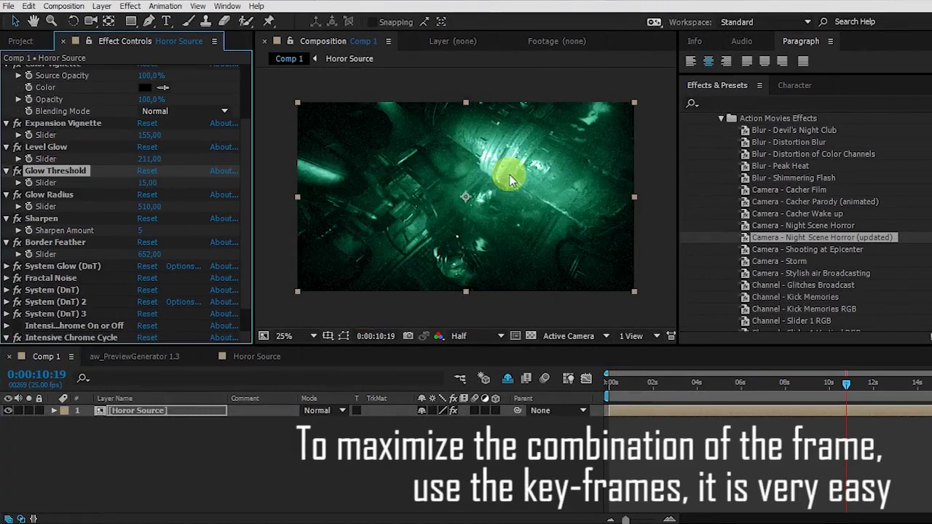
{"action": "key", "text": "e"}
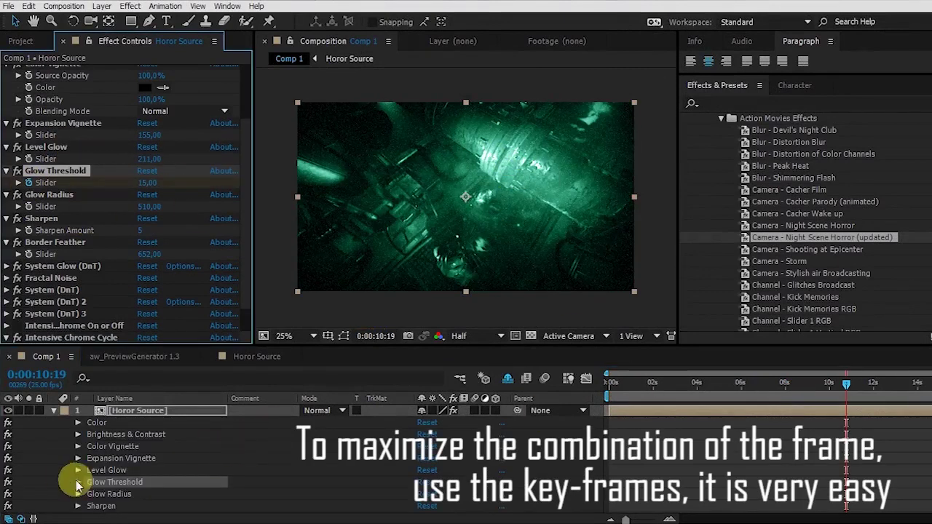
{"action": "left_click", "coordinate": [78, 483]}
{"action": "scroll", "coordinate": [859, 470], "scroll_direction": "down", "scroll_amount": 2}
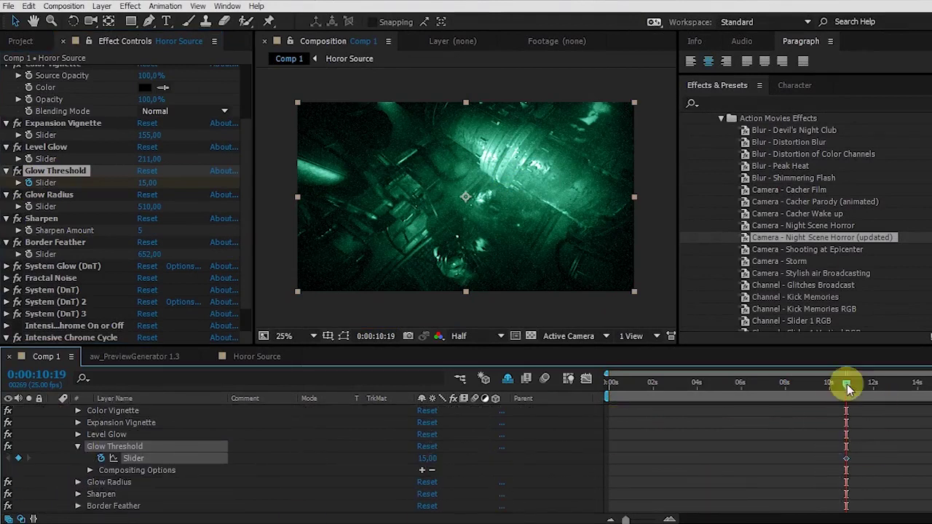
{"action": "left_click_drag", "start_coordinate": [846, 384], "coordinate": [854, 382]}
{"action": "key", "text": "space"}
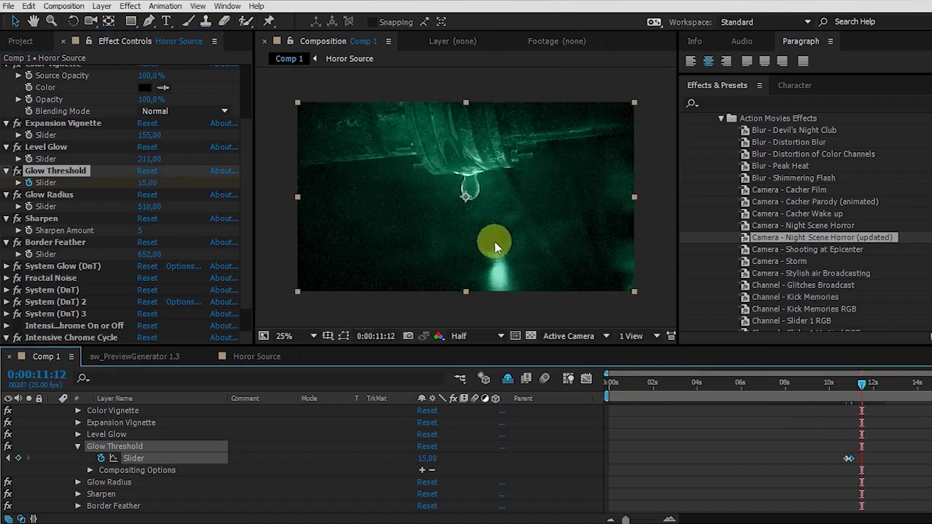
{"action": "left_click_drag", "start_coordinate": [148, 182], "coordinate": [143, 180]}
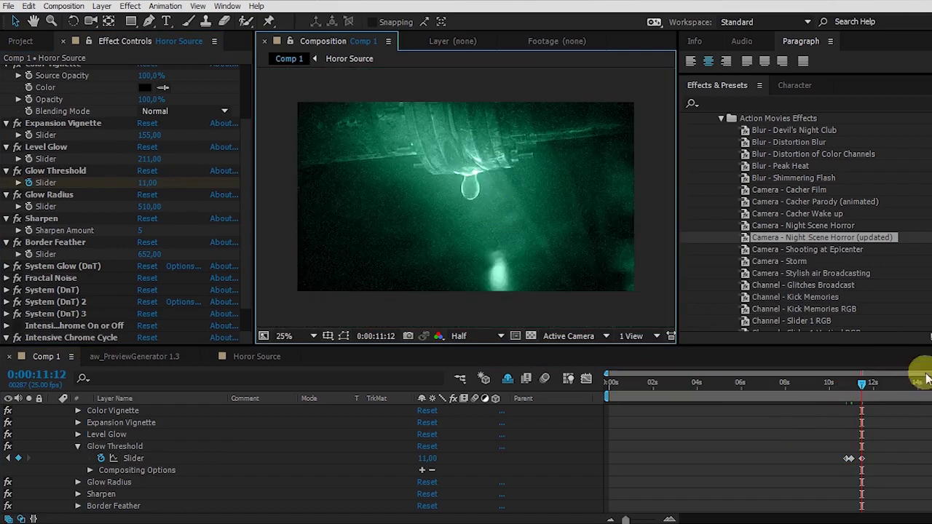
{"action": "left_click_drag", "start_coordinate": [868, 382], "coordinate": [898, 383]}
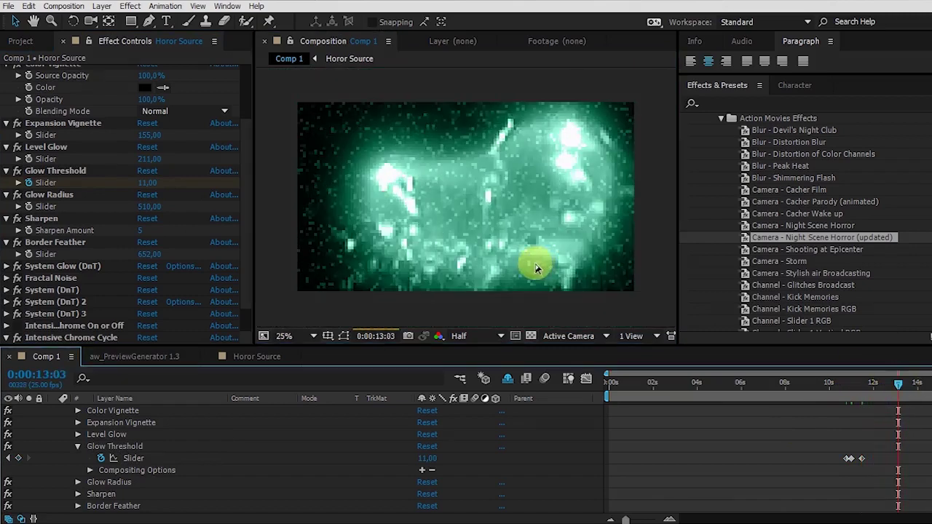
{"action": "left_click_drag", "start_coordinate": [146, 183], "coordinate": [156, 184]}
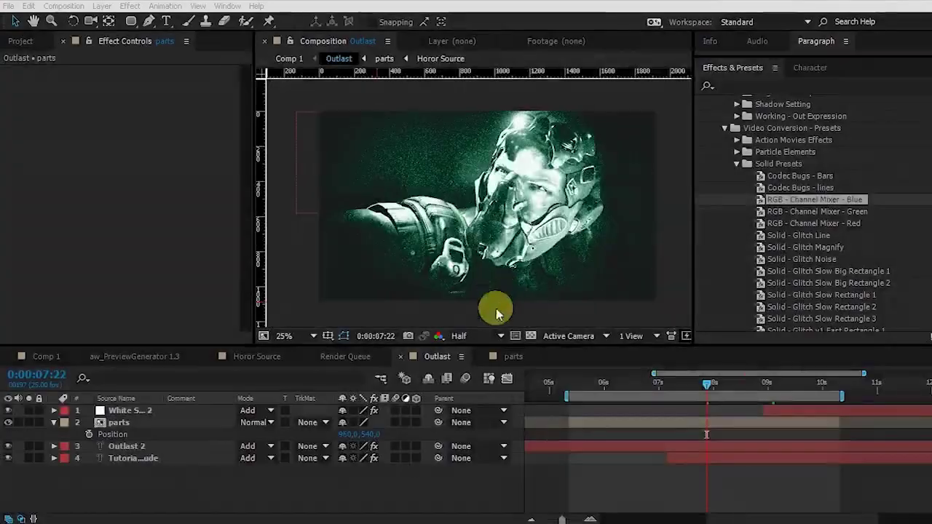
{"action": "left_click", "coordinate": [531, 187]}
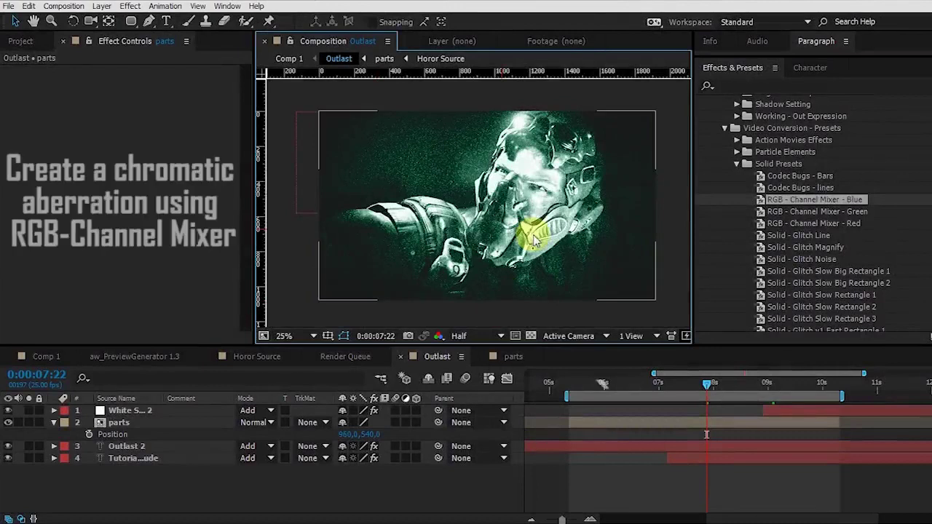
- Duplicate the parts layer and set all three parts layers to Add blending
{"action": "left_click", "coordinate": [127, 423]}
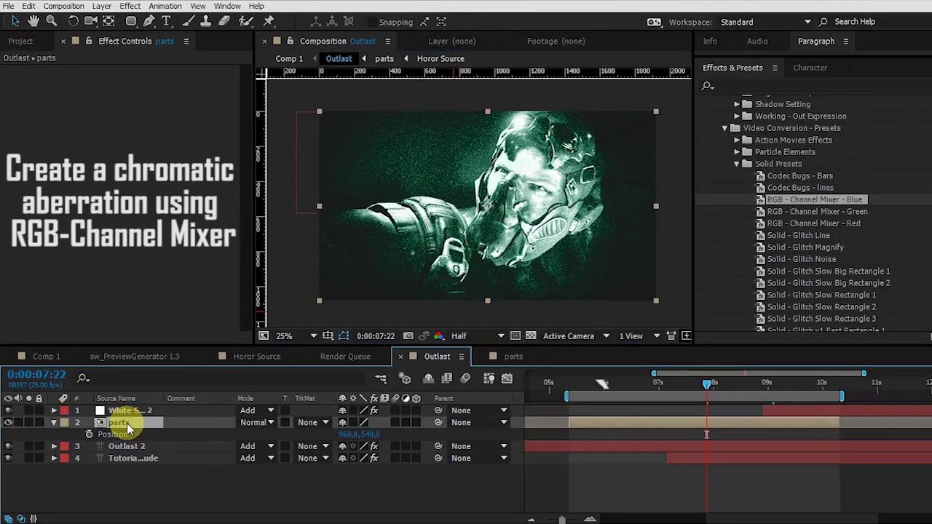
{"action": "key", "text": "ctrl+d"}
{"action": "key", "text": "ctrl+d"}
{"action": "left_click", "coordinate": [118, 423], "text": "shift"}
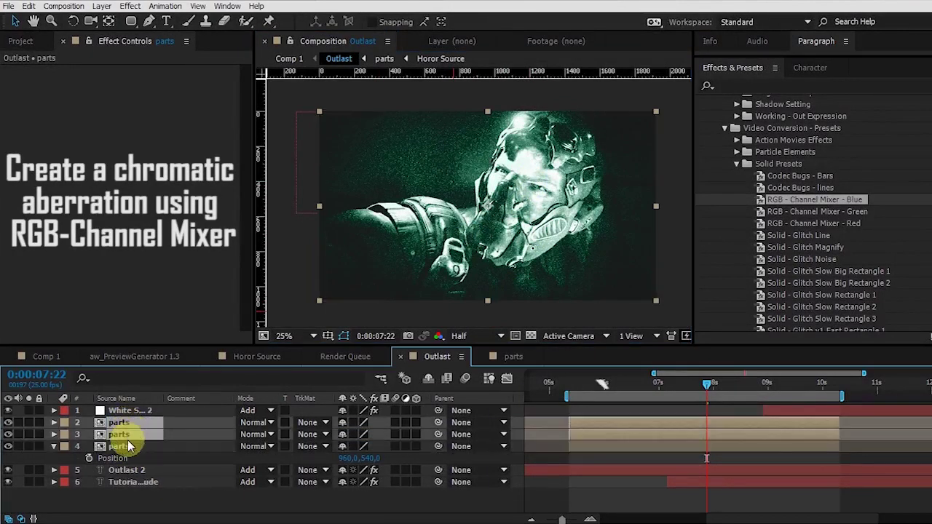
{"action": "left_click", "coordinate": [254, 423]}
{"action": "left_click", "coordinate": [292, 159]}
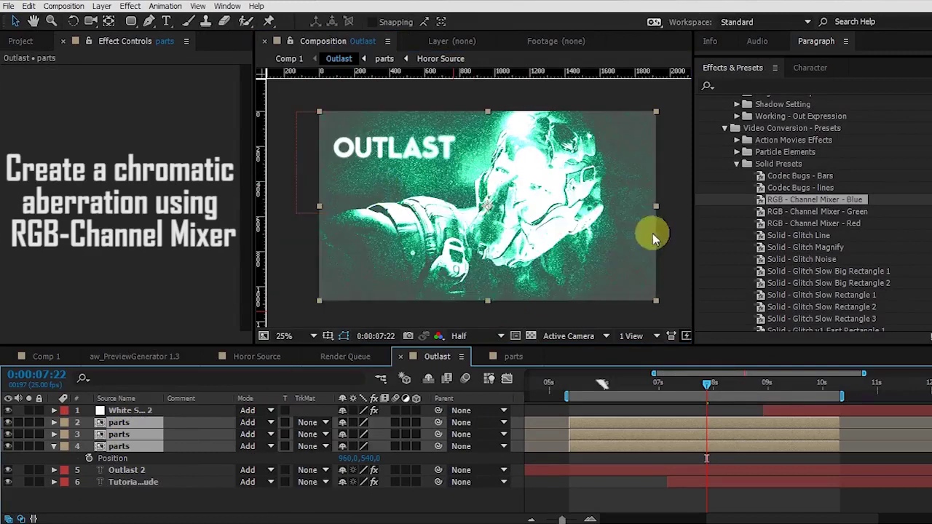
- Apply RGB - Channel Mixer Red, Green and Blue presets to layers 4, 3 and 2
{"action": "left_click", "coordinate": [120, 446]}
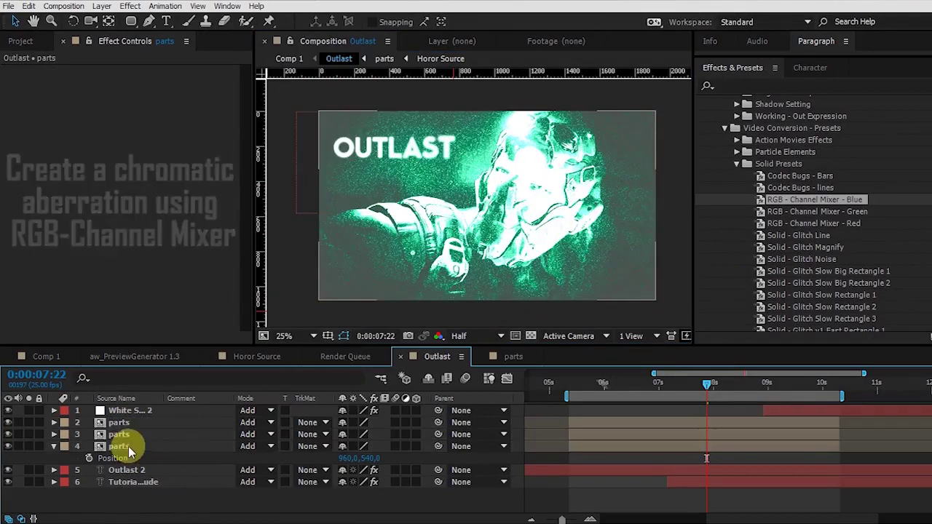
{"action": "double_click", "coordinate": [804, 225]}
{"action": "left_click", "coordinate": [119, 434]}
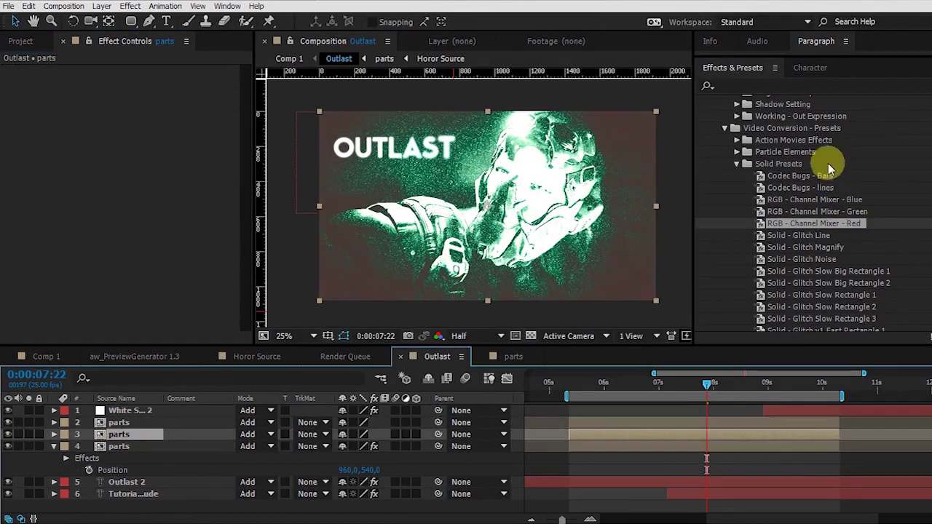
{"action": "double_click", "coordinate": [815, 211]}
{"action": "left_click", "coordinate": [129, 425]}
{"action": "double_click", "coordinate": [847, 200]}
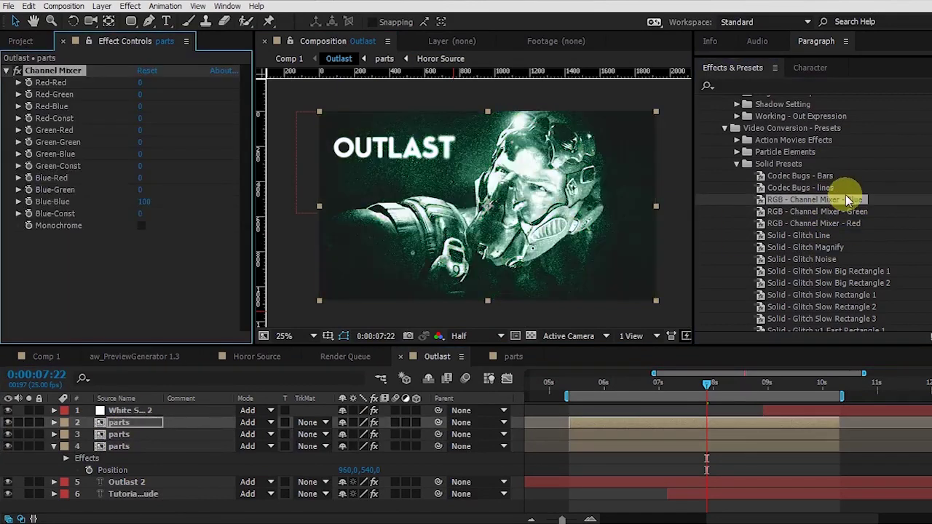
{"action": "left_click", "coordinate": [120, 446]}
{"action": "left_click", "coordinate": [128, 423], "text": "shift"}
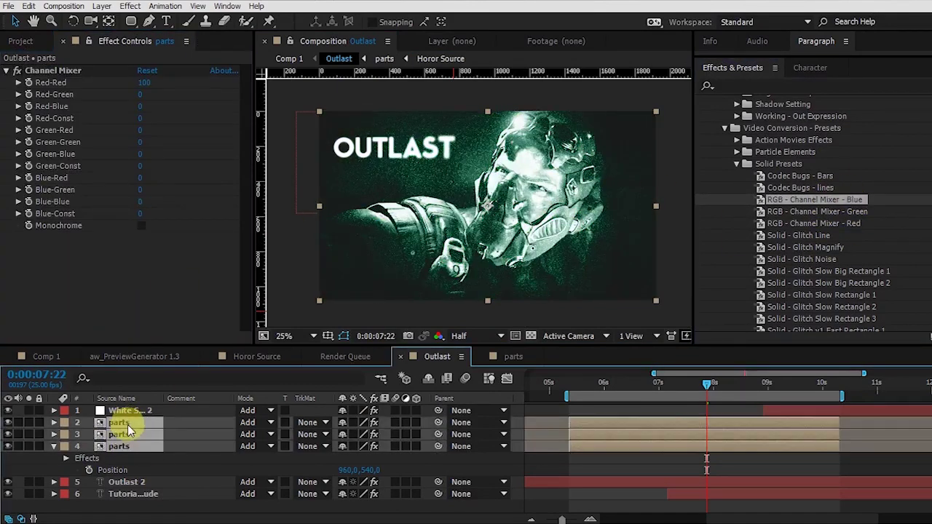
- Shift layer 2's Position X right to 965 and layer 4's left to 953
{"action": "key", "text": "p"}
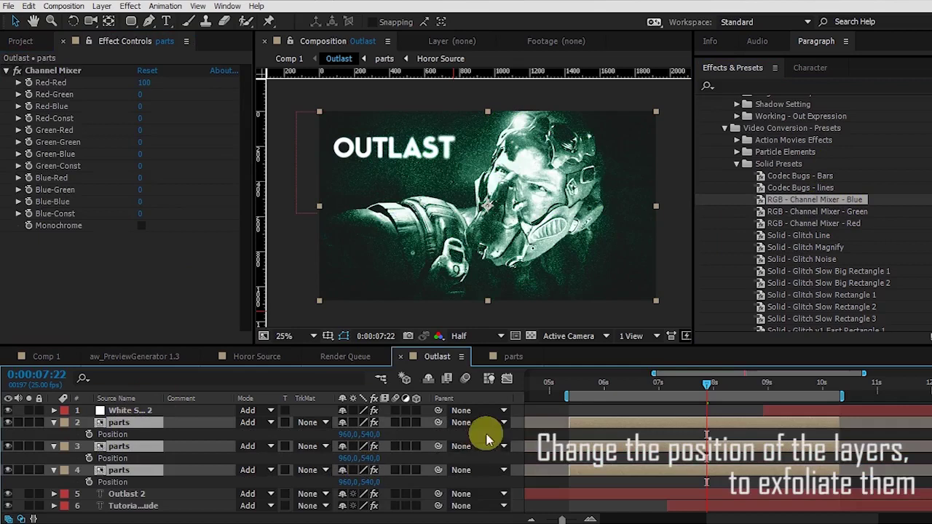
{"action": "left_click", "coordinate": [470, 435]}
{"action": "left_click_drag", "start_coordinate": [349, 440], "coordinate": [364, 435]}
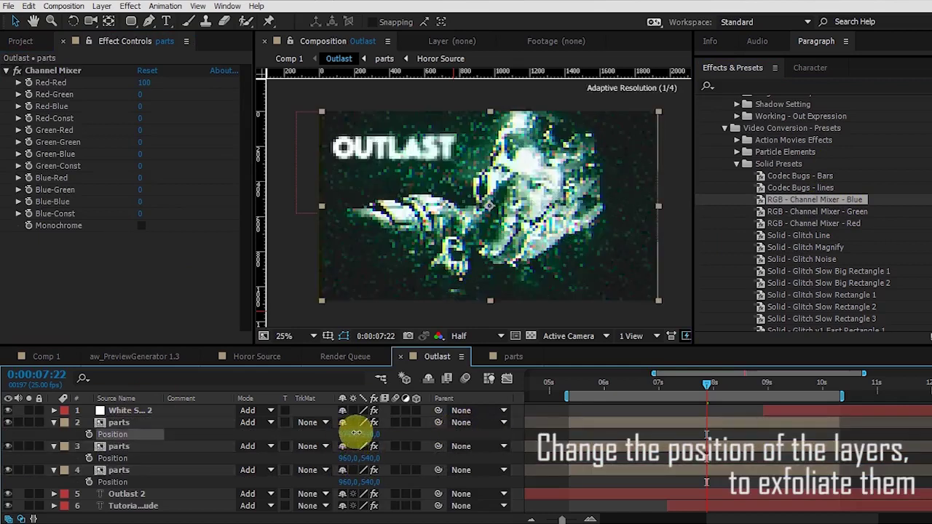
{"action": "scroll", "coordinate": [510, 156], "scroll_direction": "up", "scroll_amount": 2}
{"action": "mouse_move", "coordinate": [341, 435]}
{"action": "left_mouse_down"}
{"action": "mouse_move", "coordinate": [344, 444]}
{"action": "mouse_move", "coordinate": [343, 434]}
{"action": "left_mouse_up"}
{"action": "left_click_drag", "start_coordinate": [347, 482], "coordinate": [343, 481]}
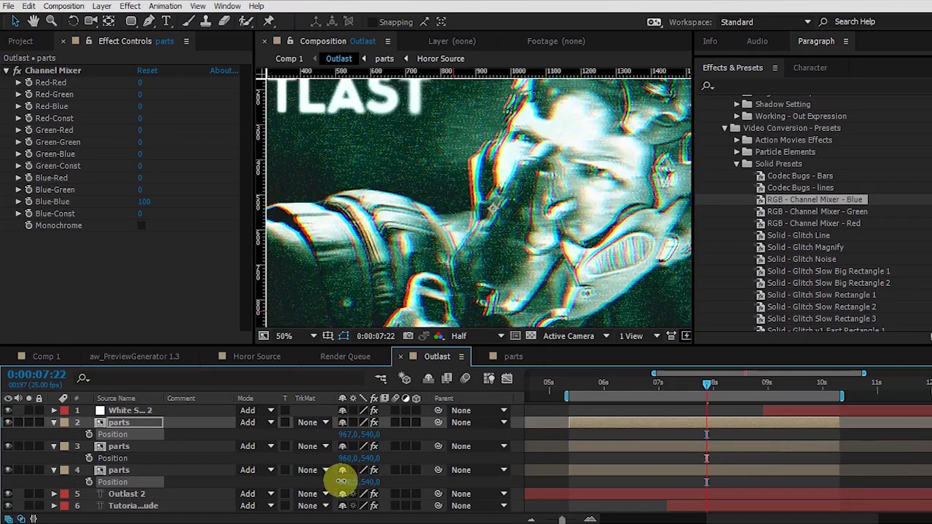
{"action": "scroll", "coordinate": [554, 217], "scroll_direction": "down", "scroll_amount": 1}
{"action": "key", "text": "grave"}
{"action": "scroll", "coordinate": [628, 158], "scroll_direction": "up", "scroll_amount": 1}
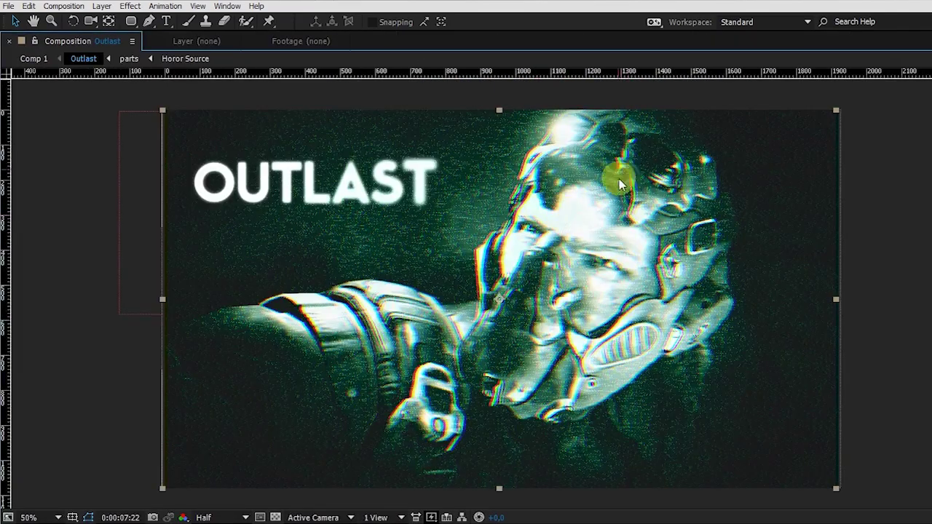
{"action": "key", "text": "grave"}
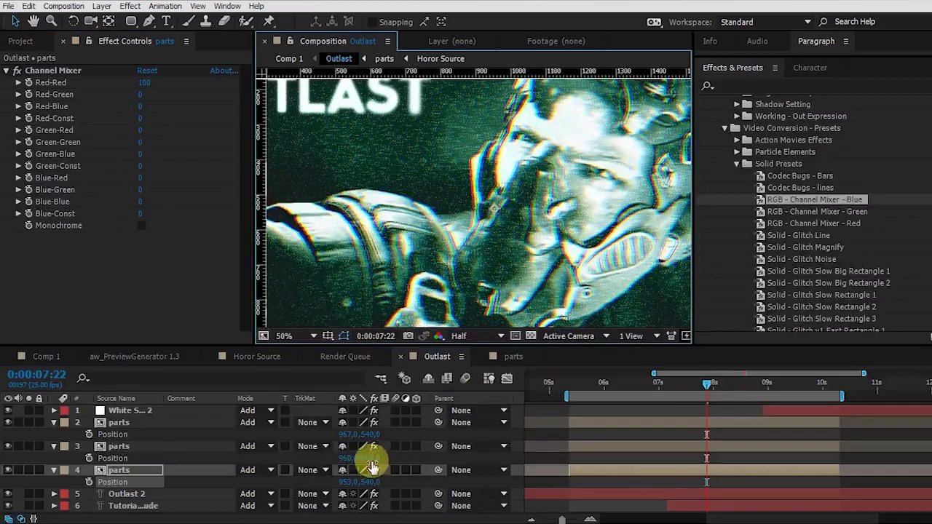
- Set layer 3's Position X to 959, fine-tune layer 2, and check the split at 0:00:08:11
{"action": "left_click_drag", "start_coordinate": [364, 458], "coordinate": [343, 459]}
{"action": "key", "text": "grave"}
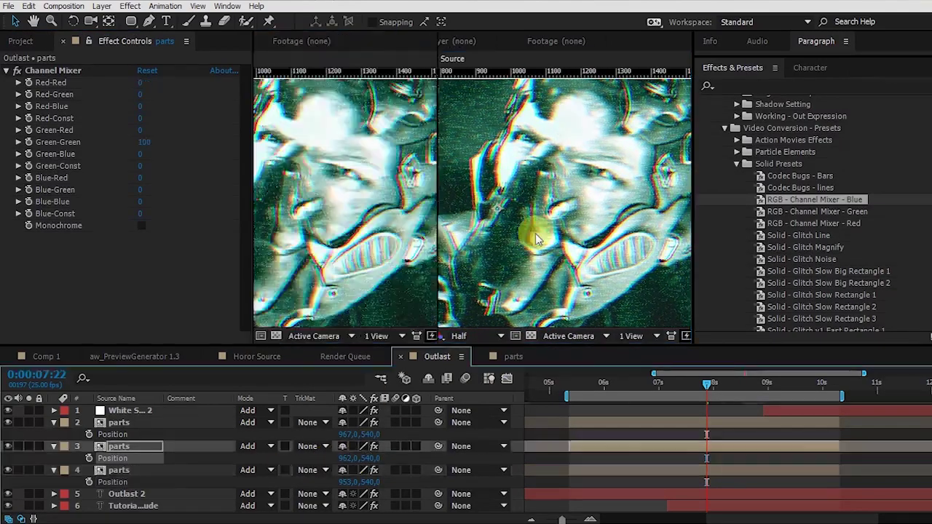
{"action": "key", "text": "grave"}
{"action": "left_click", "coordinate": [343, 459]}
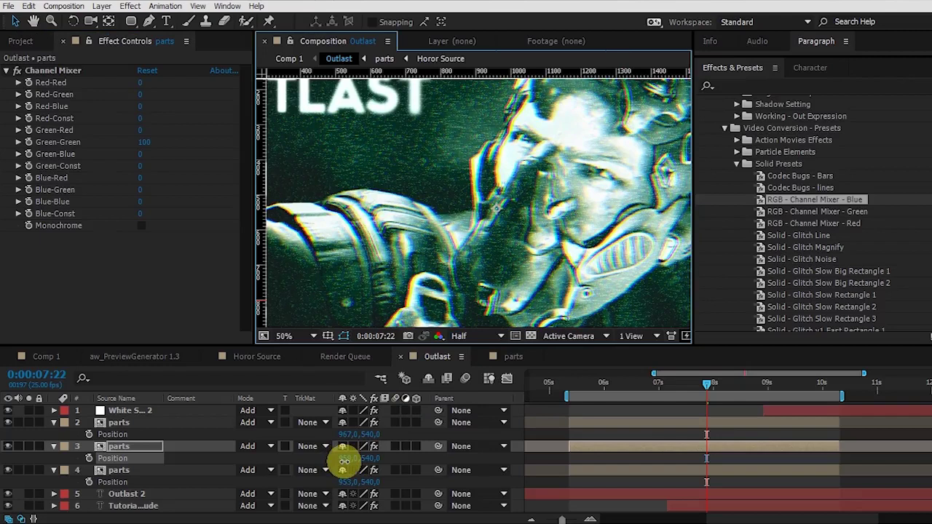
{"action": "left_click_drag", "start_coordinate": [347, 434], "coordinate": [343, 434]}
{"action": "key", "text": "comma"}
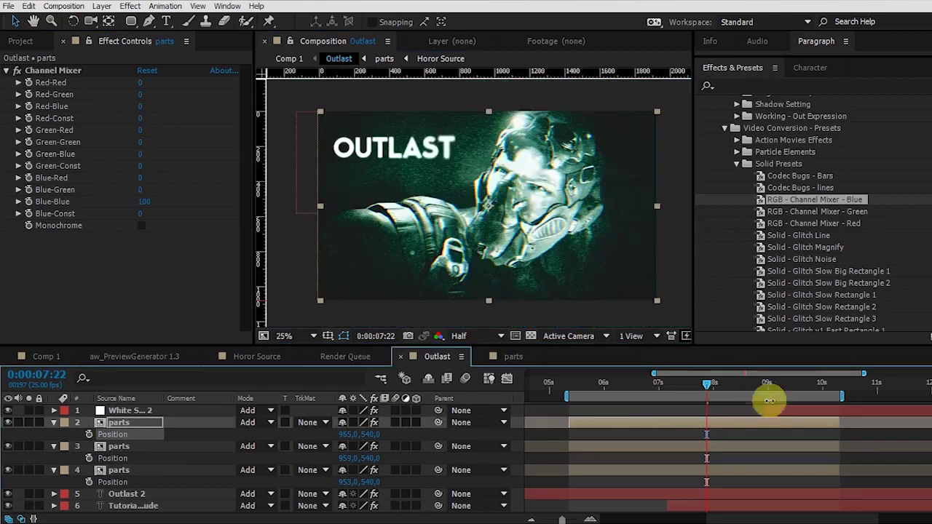
{"action": "left_click_drag", "start_coordinate": [723, 392], "coordinate": [738, 384]}
{"action": "key", "text": "period"}
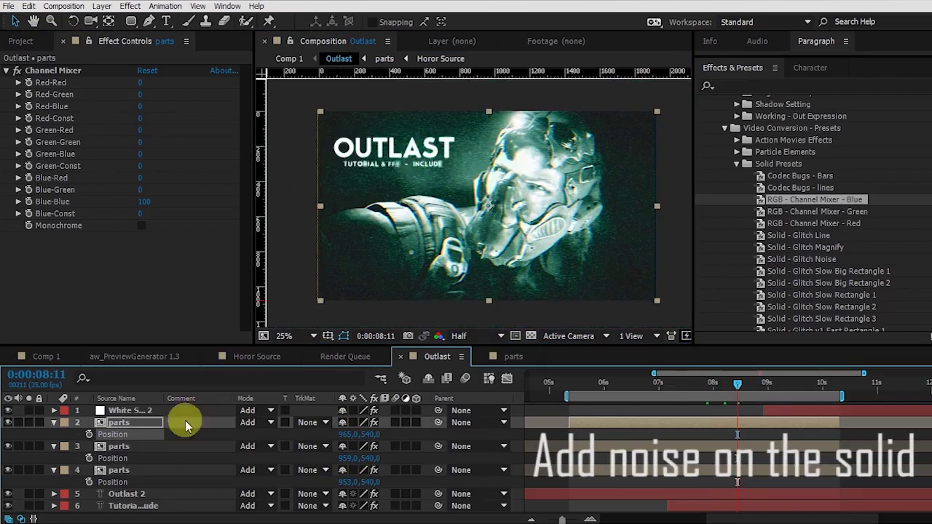
- Create a new full-frame white solid named Noise
{"action": "left_click", "coordinate": [127, 473], "text": "shift"}
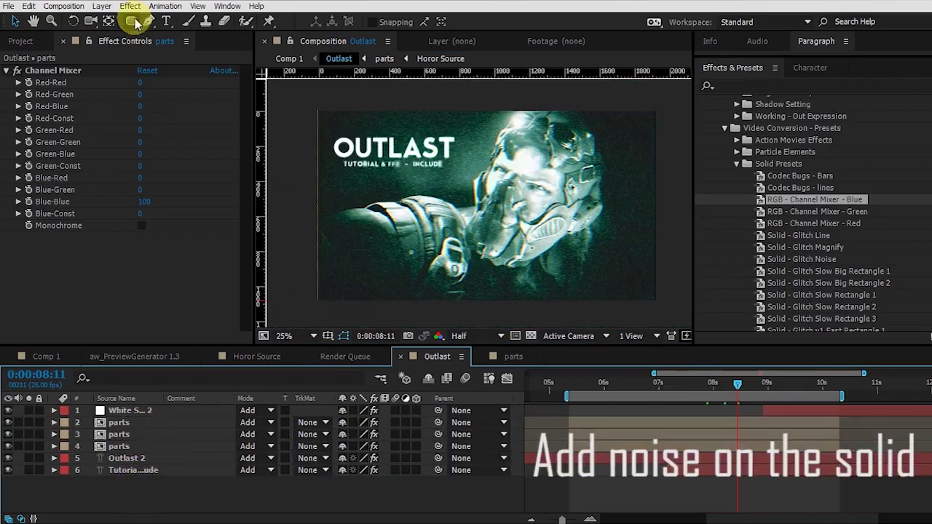
{"action": "left_click", "coordinate": [103, 7]}
{"action": "mouse_move", "coordinate": [123, 21]}
{"action": "left_click", "coordinate": [316, 31]}
{"action": "type", "text": "Noise"}
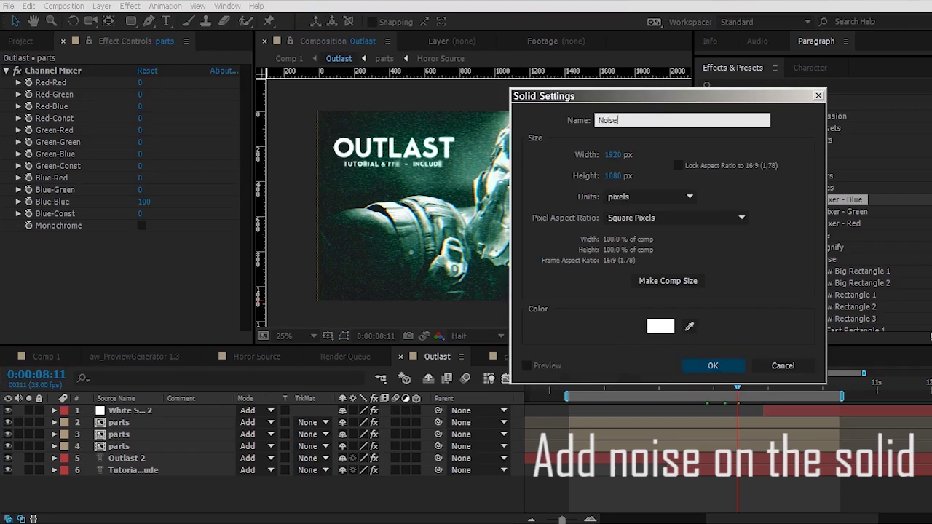
{"action": "key", "text": "Return"}
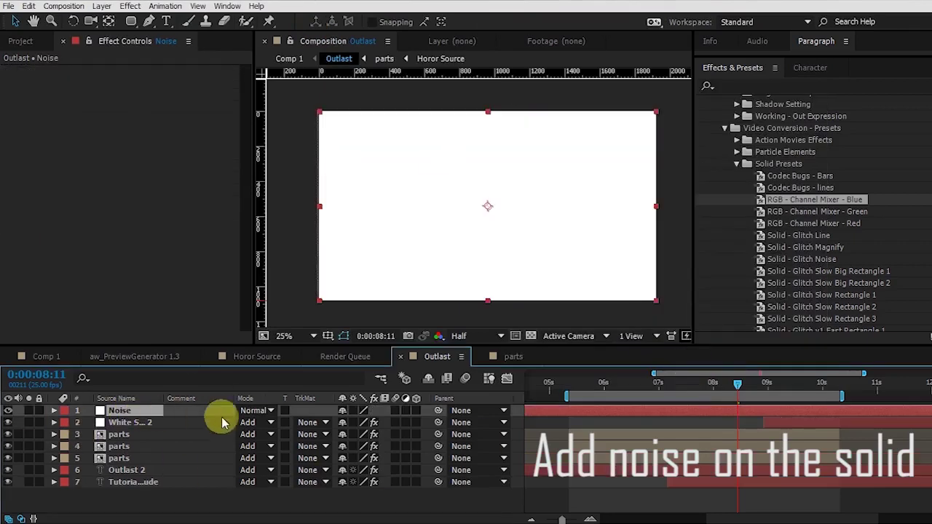
- Apply the Solid - Noise preset to the Noise layer
{"action": "left_click", "coordinate": [128, 424]}
{"action": "left_click", "coordinate": [131, 413]}
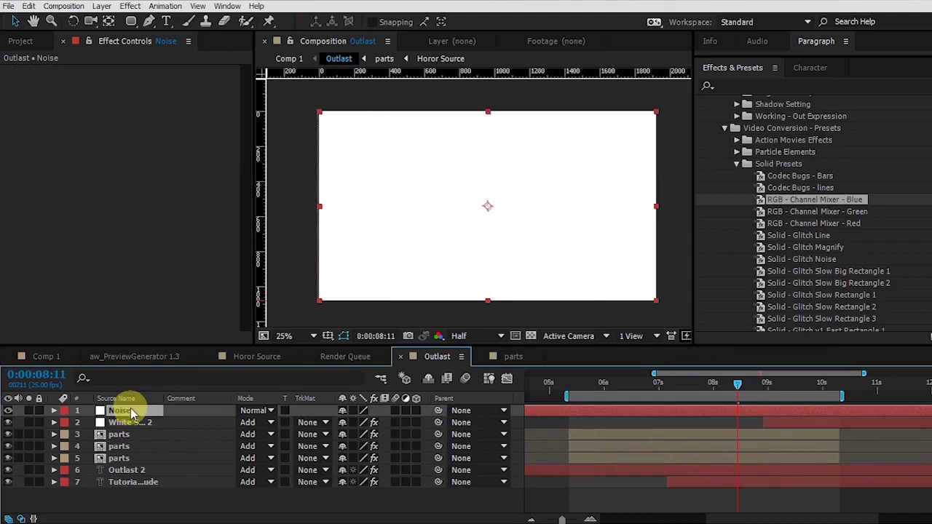
{"action": "scroll", "coordinate": [830, 246], "scroll_direction": "down", "scroll_amount": 5}
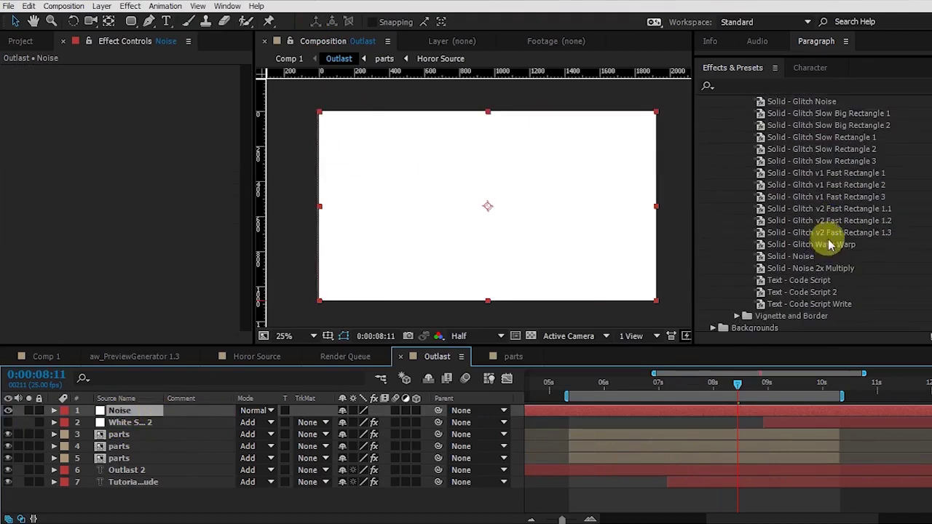
{"action": "double_click", "coordinate": [799, 257]}
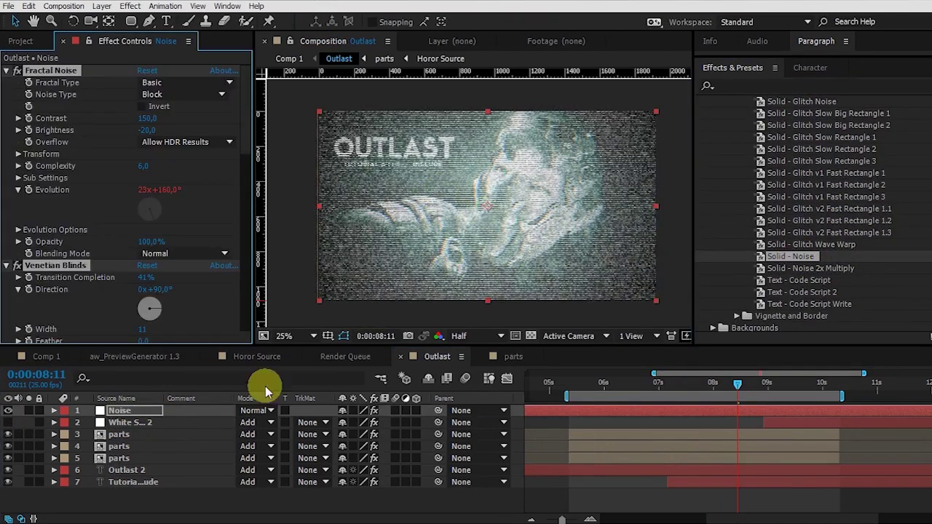
- Lower the Noise layer's opacity to about 19% and preview the composition full-screen
{"action": "key", "text": "t"}
{"action": "left_click_drag", "start_coordinate": [343, 423], "coordinate": [262, 423]}
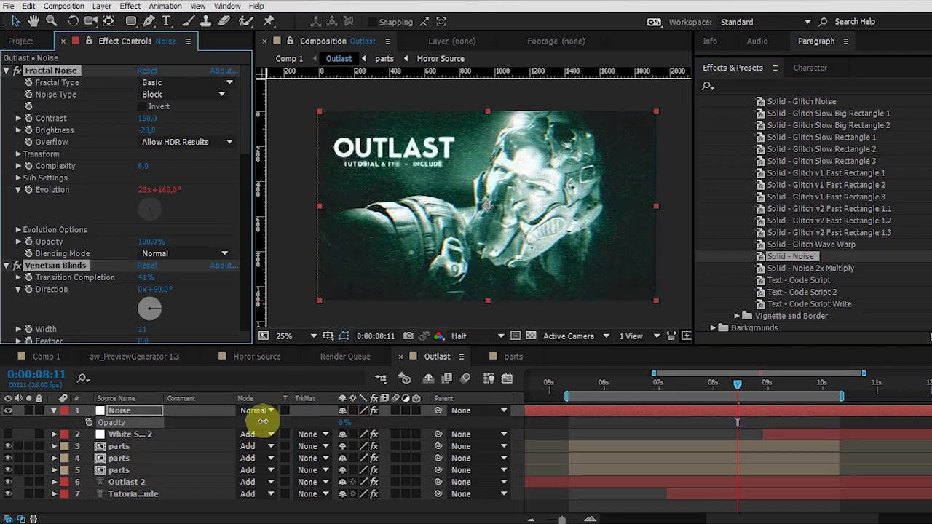
{"action": "key", "text": "grave"}
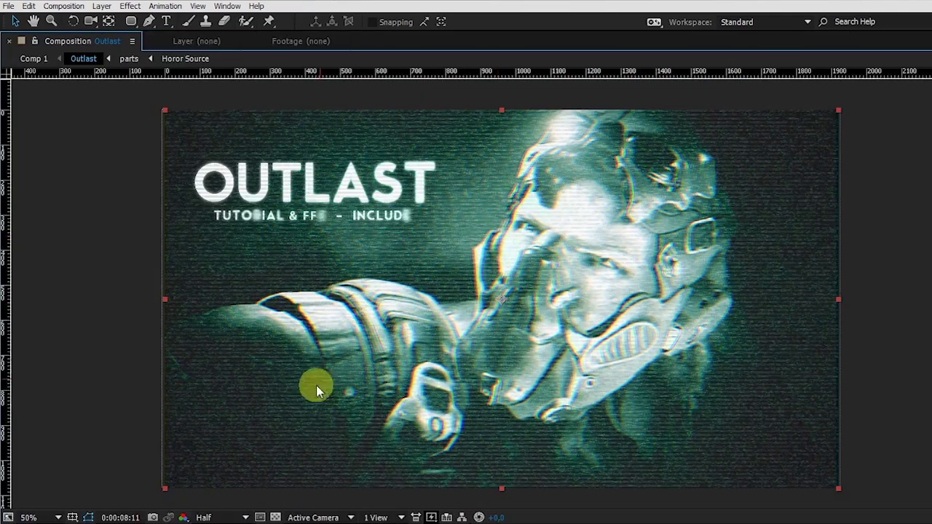
{"action": "key", "text": "grave"}
- Try Add and Normal blend modes on the Noise layer, previewing each full-screen
{"action": "left_click", "coordinate": [240, 410]}
{"action": "left_click", "coordinate": [306, 155]}
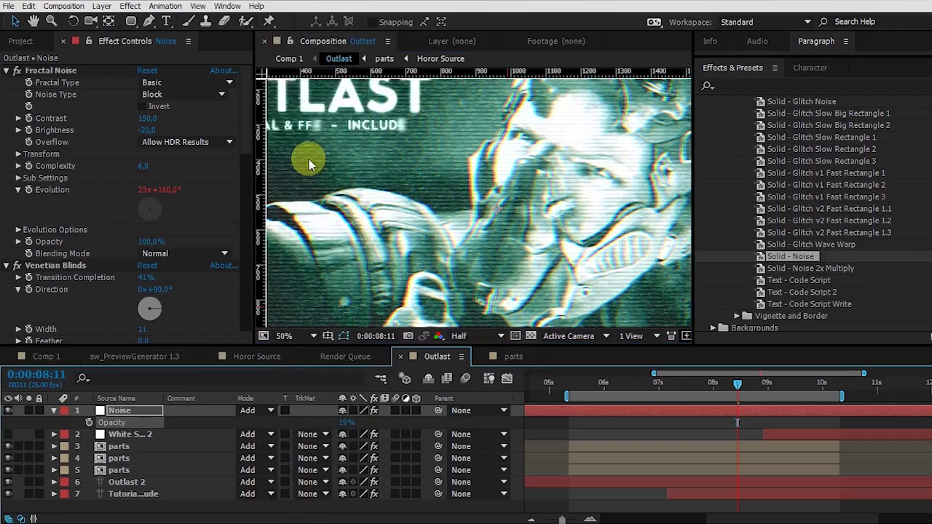
{"action": "key", "text": "grave"}
{"action": "scroll", "coordinate": [523, 223], "scroll_direction": "up", "scroll_amount": 2}
{"action": "scroll", "coordinate": [523, 223], "scroll_direction": "down", "scroll_amount": 2}
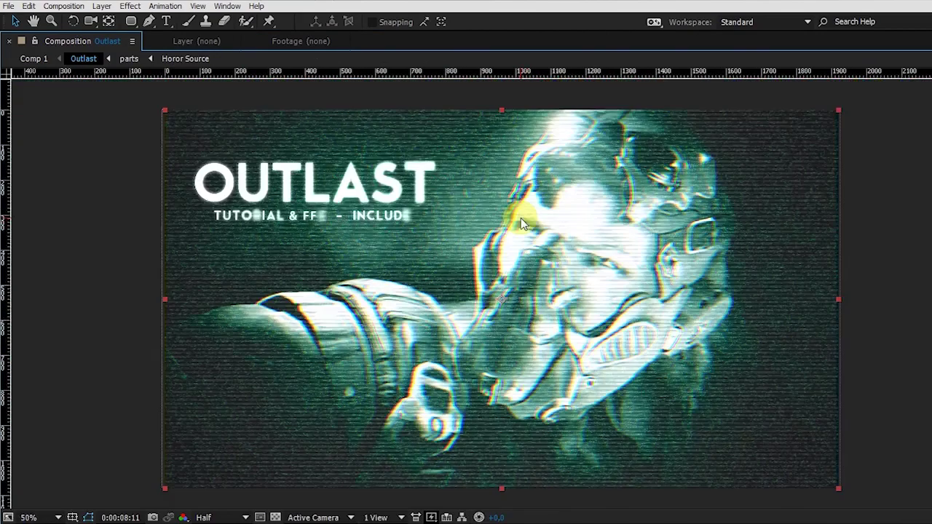
{"action": "key", "text": "grave"}
{"action": "key", "text": "grave"}
{"action": "key", "text": "grave"}
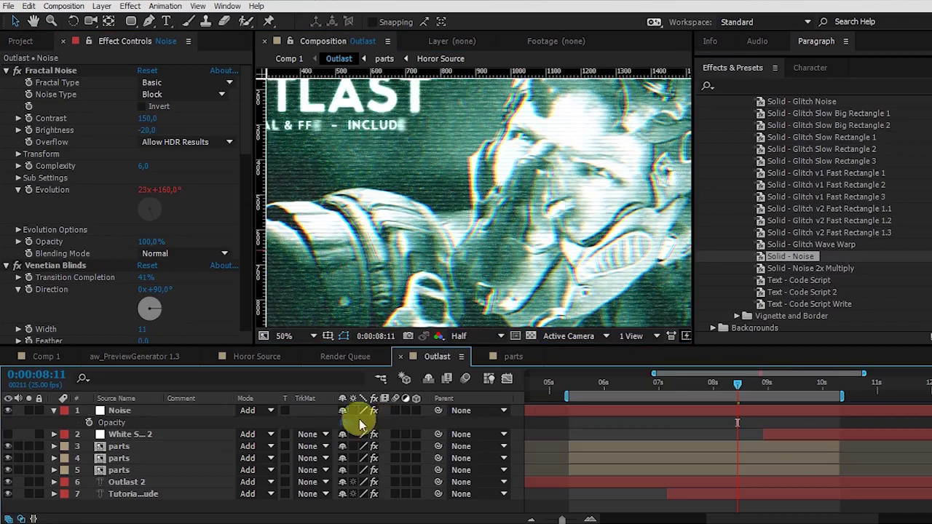
{"action": "left_click", "coordinate": [267, 411]}
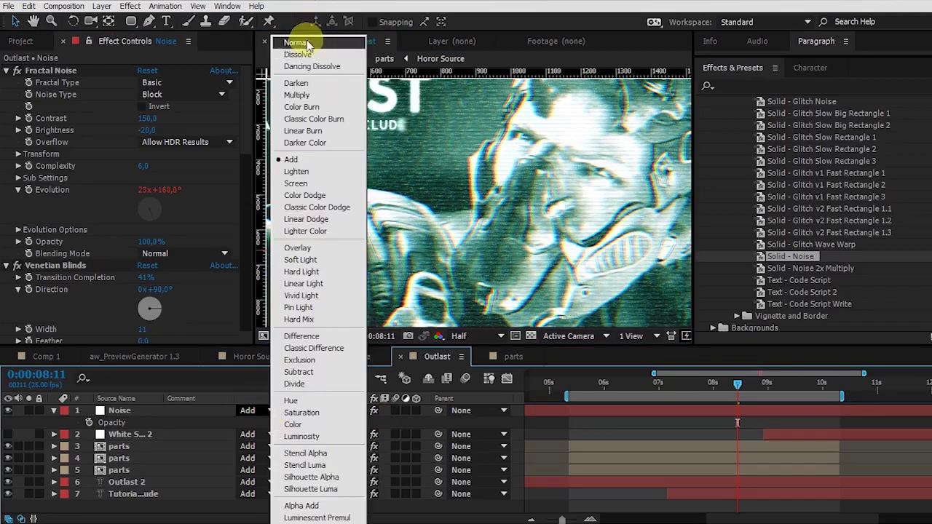
{"action": "left_click", "coordinate": [297, 42]}
{"action": "key", "text": "grave"}
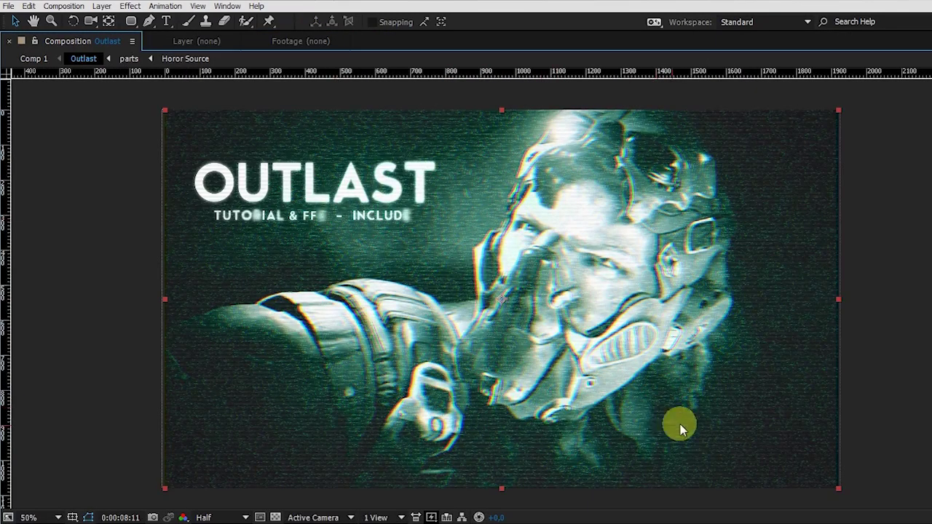